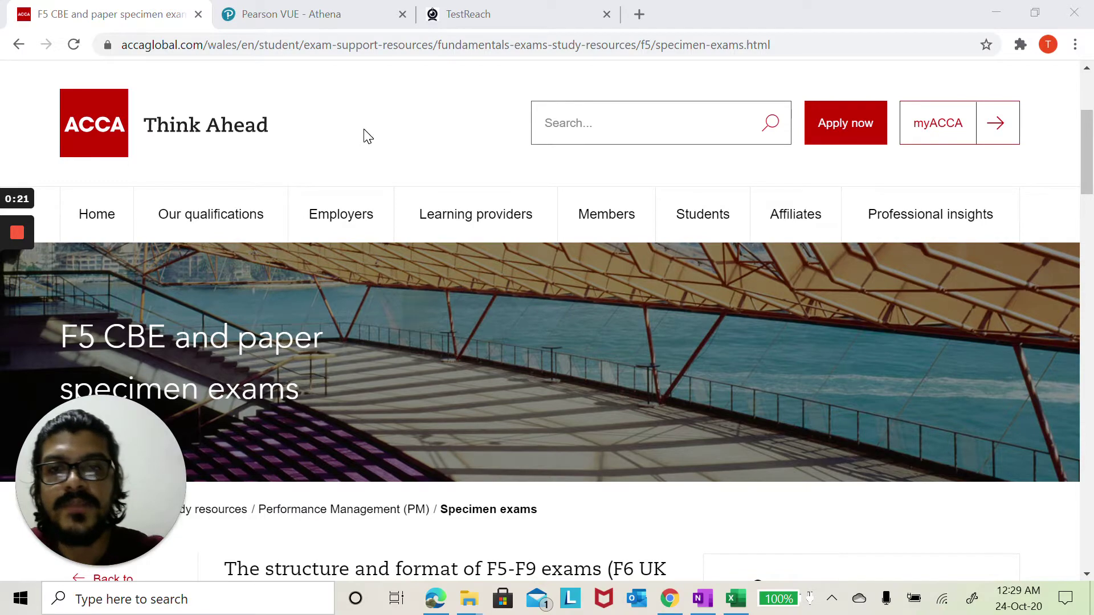
# Step: Scroll the ACCA page to the CBE specimen links and switch to the open F5 exam tab
pyautogui.scroll(-5, 367, 136)
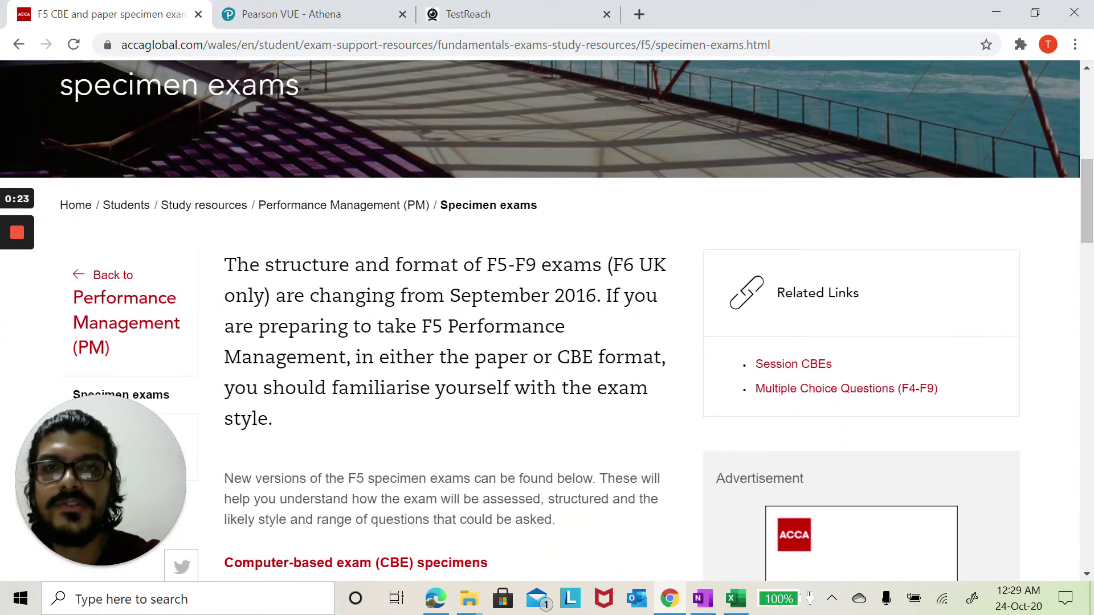
pyautogui.scroll(-2, 548, 319)
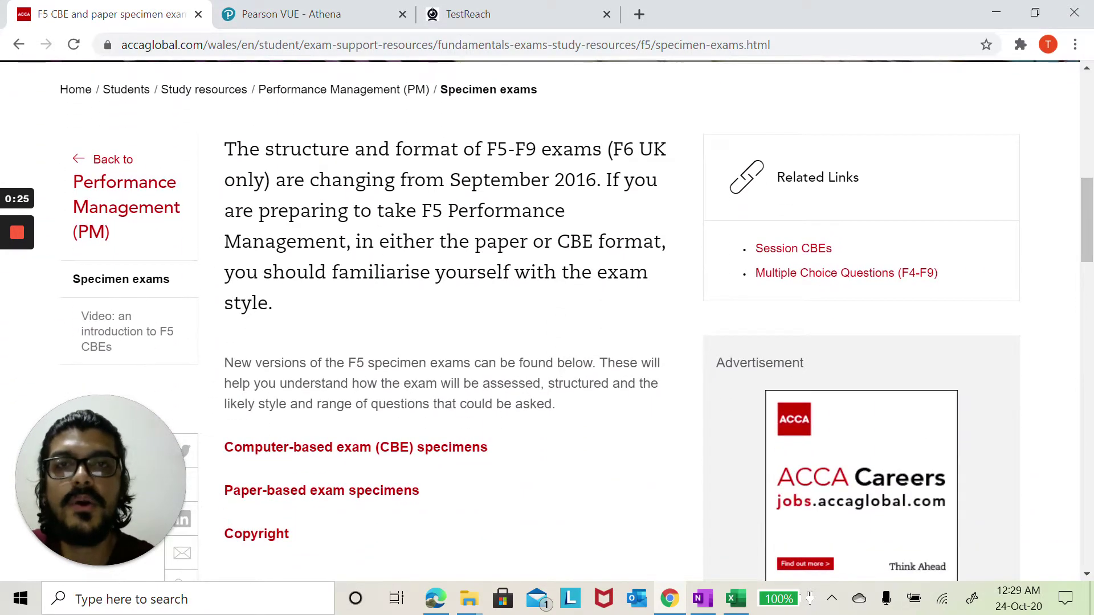
pyautogui.scroll(-1, 547, 320)
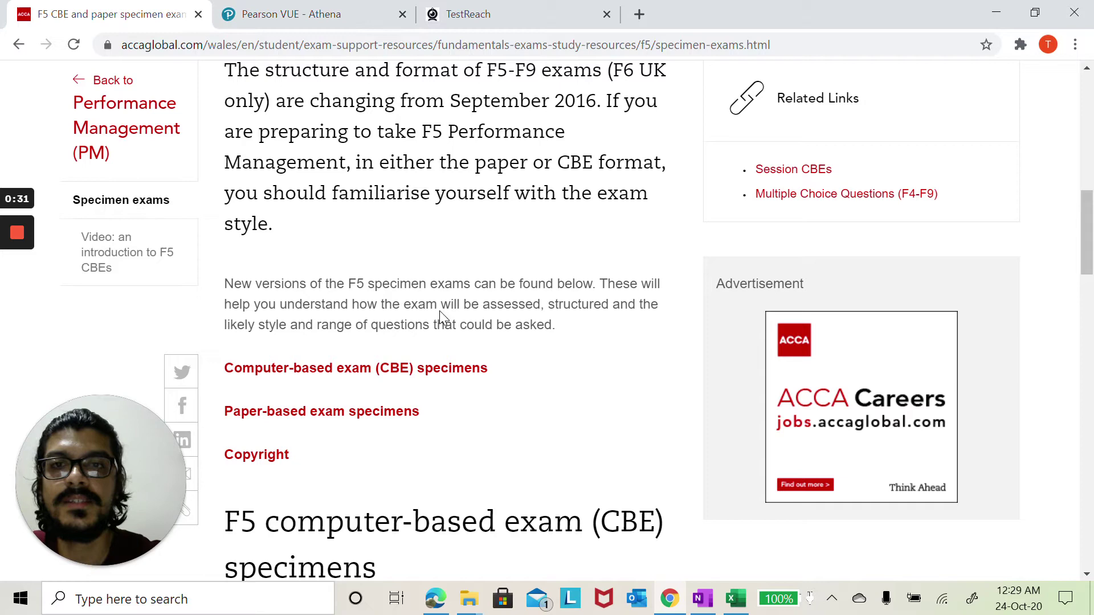
pyautogui.scroll(-5, 655, 447)
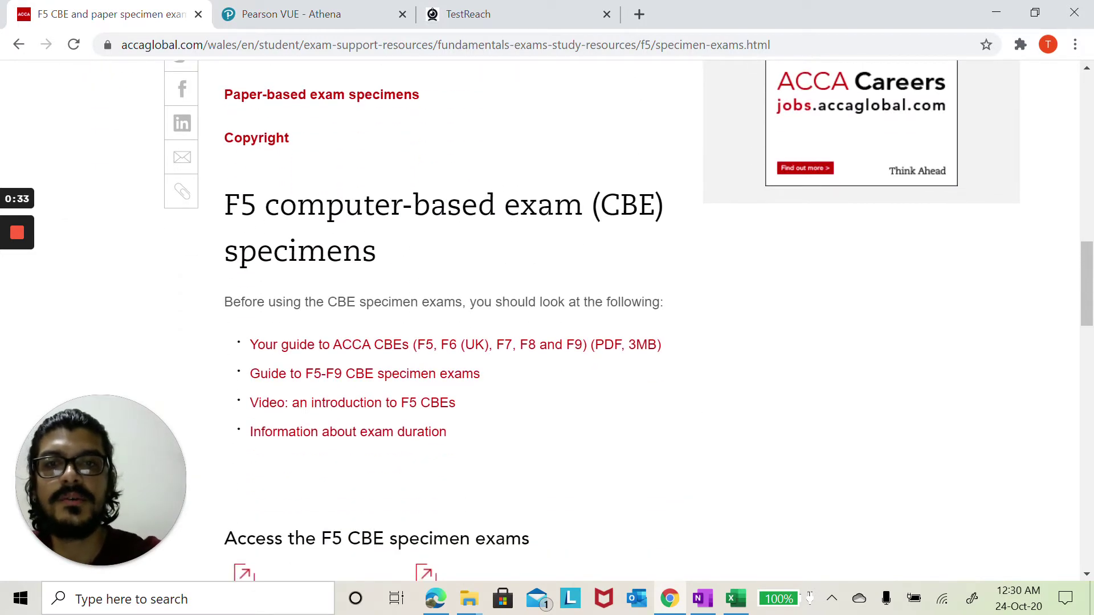
pyautogui.scroll(-6, 843, 428)
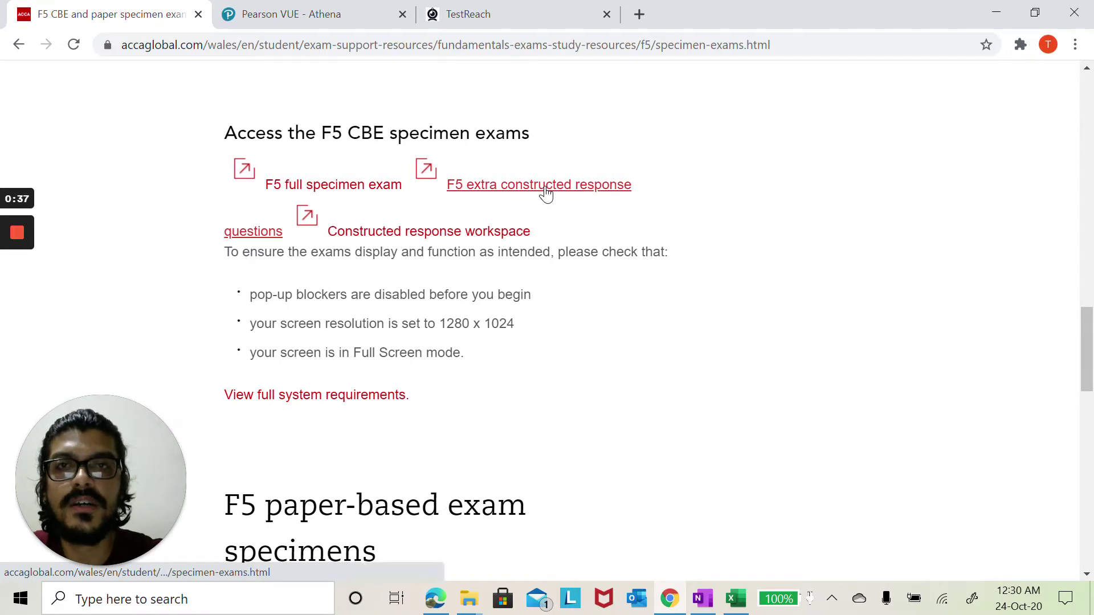
pyautogui.click(304, 15)
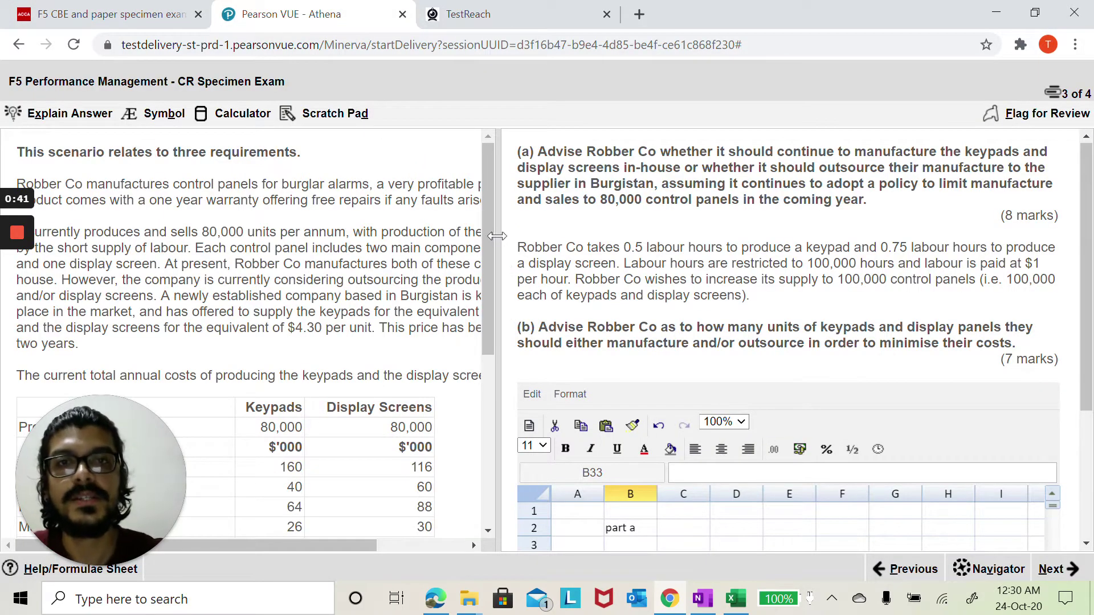
# Step: Widen the Robber Co scenario pane and bring the keypad and display screen cost table into view
pyautogui.moveTo(497, 236); pyautogui.dragTo(648, 230)
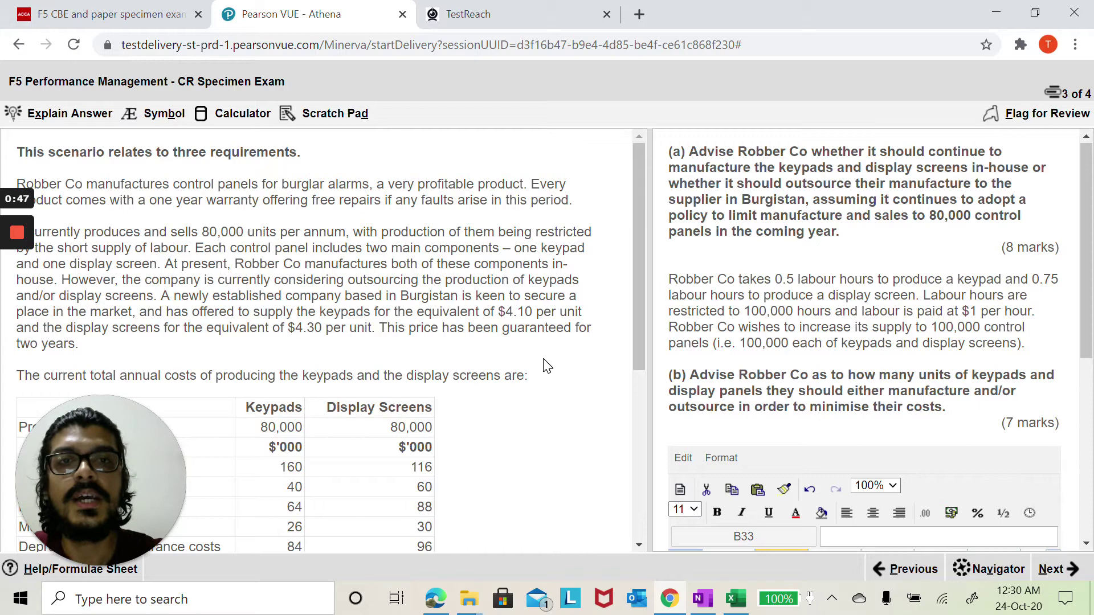
pyautogui.moveTo(633, 305); pyautogui.dragTo(646, 387)
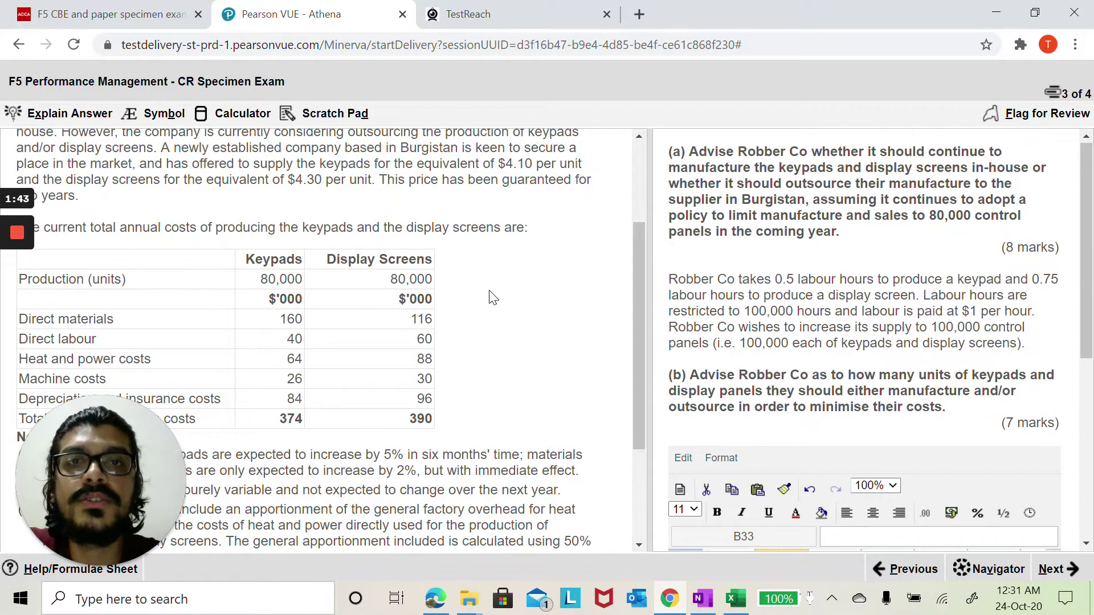
# Step: Highlight the $4.10 keypad and $4.30 display screen supplier prices, then scroll to cost notes (1)–(5)
pyautogui.moveTo(499, 164); pyautogui.dragTo(541, 159)
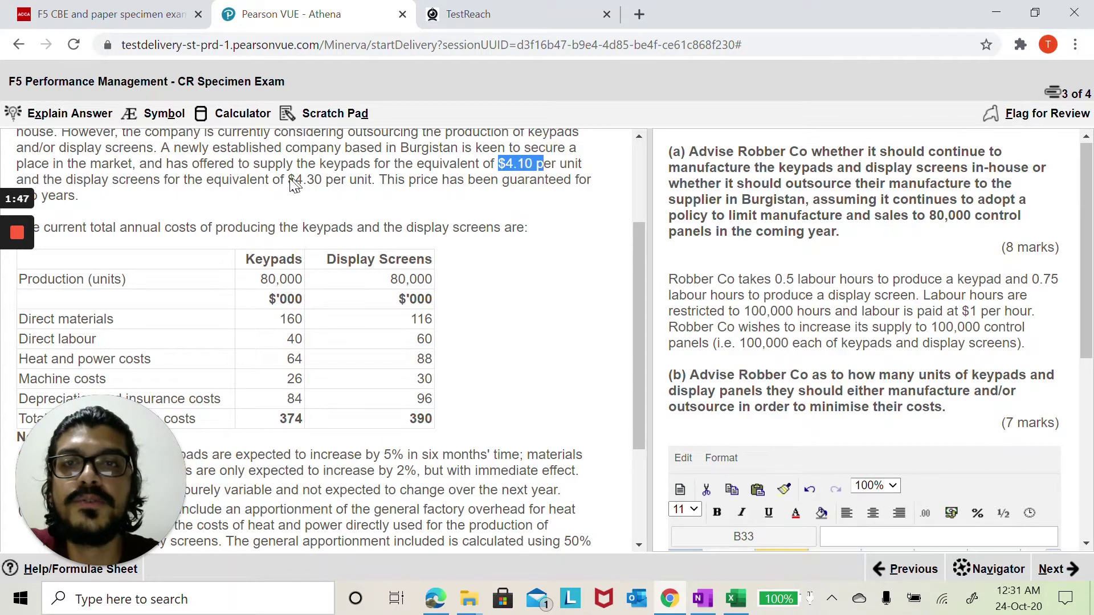
pyautogui.moveTo(288, 181); pyautogui.dragTo(347, 190)
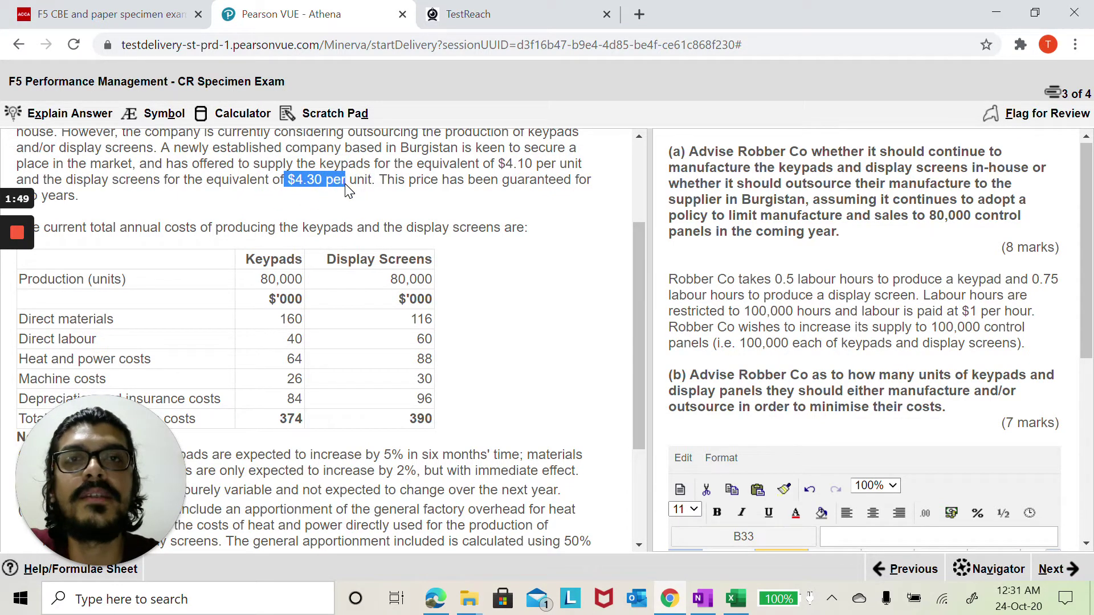
pyautogui.scroll(-3, 349, 191)
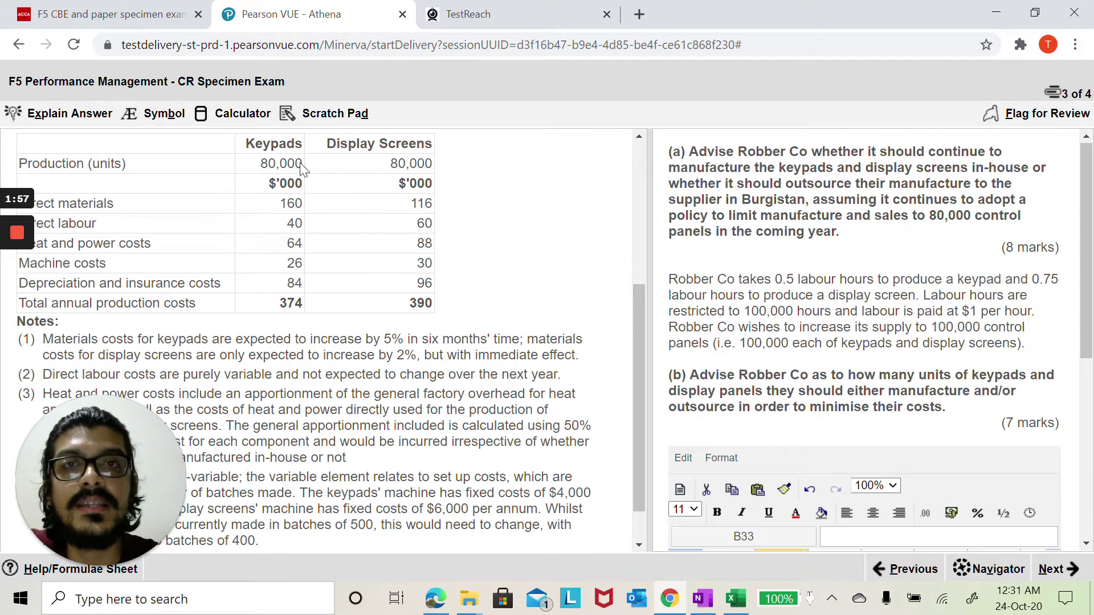
pyautogui.scroll(-1, 251, 235)
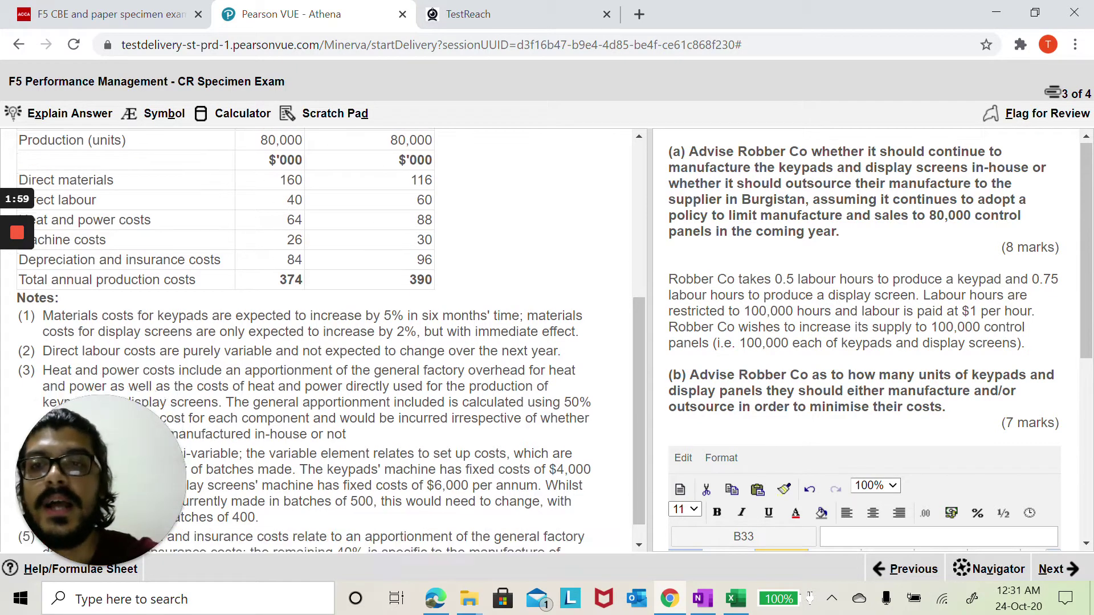
pyautogui.scroll(-1, 56, 456)
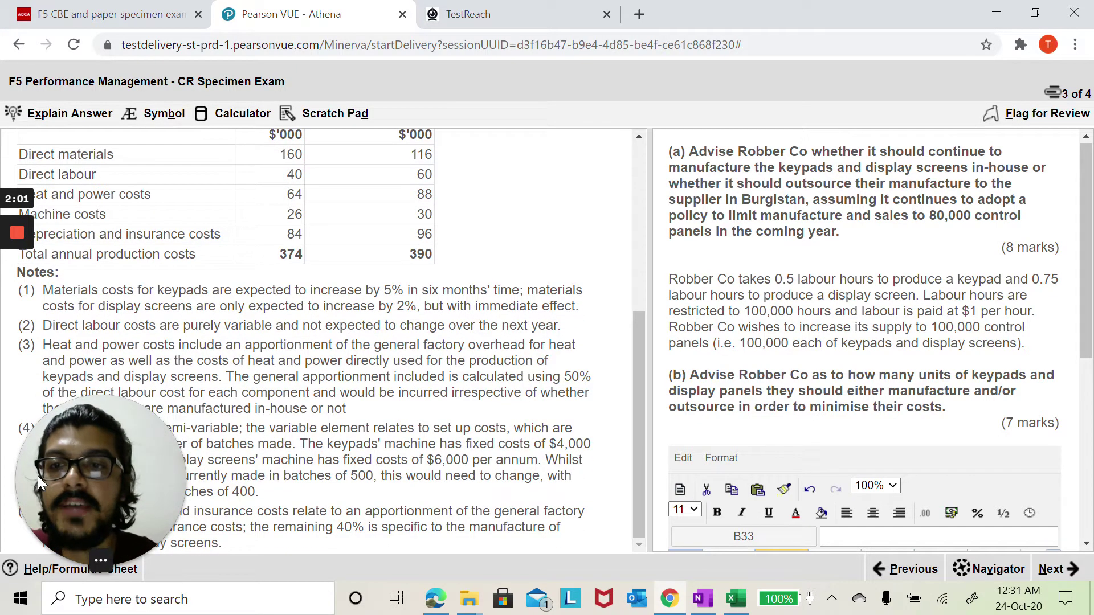
pyautogui.moveTo(38, 476); pyautogui.dragTo(137, 480)
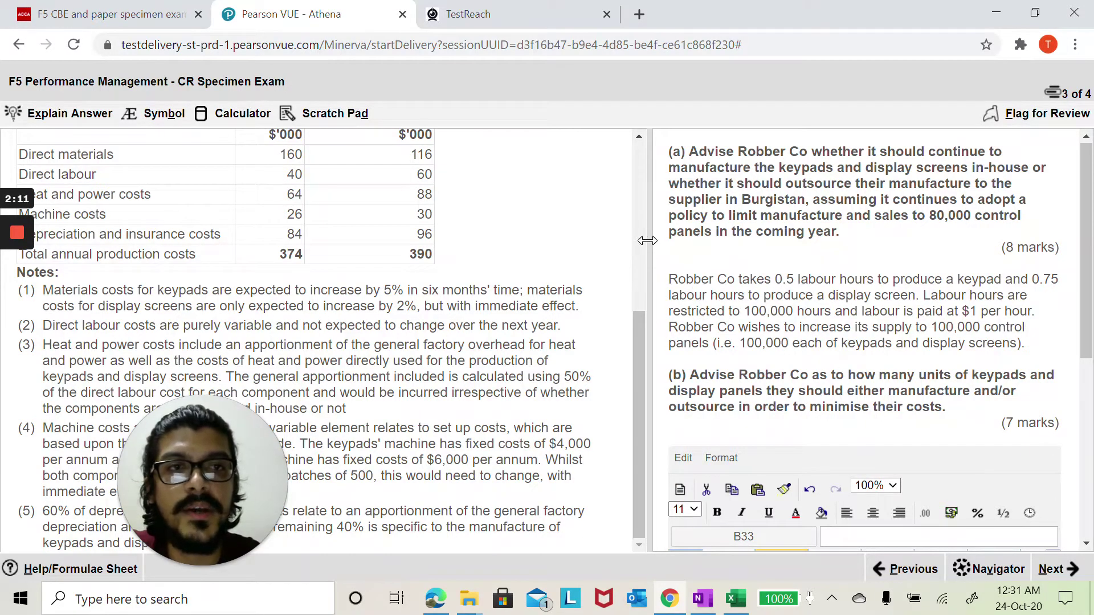
# Step: Enlarge the part (a) spreadsheet and check B4, D7 and F7 buying costs of 328000 and 344000
pyautogui.moveTo(646, 241); pyautogui.dragTo(359, 224)
pyautogui.moveTo(1088, 234); pyautogui.dragTo(1092, 411)
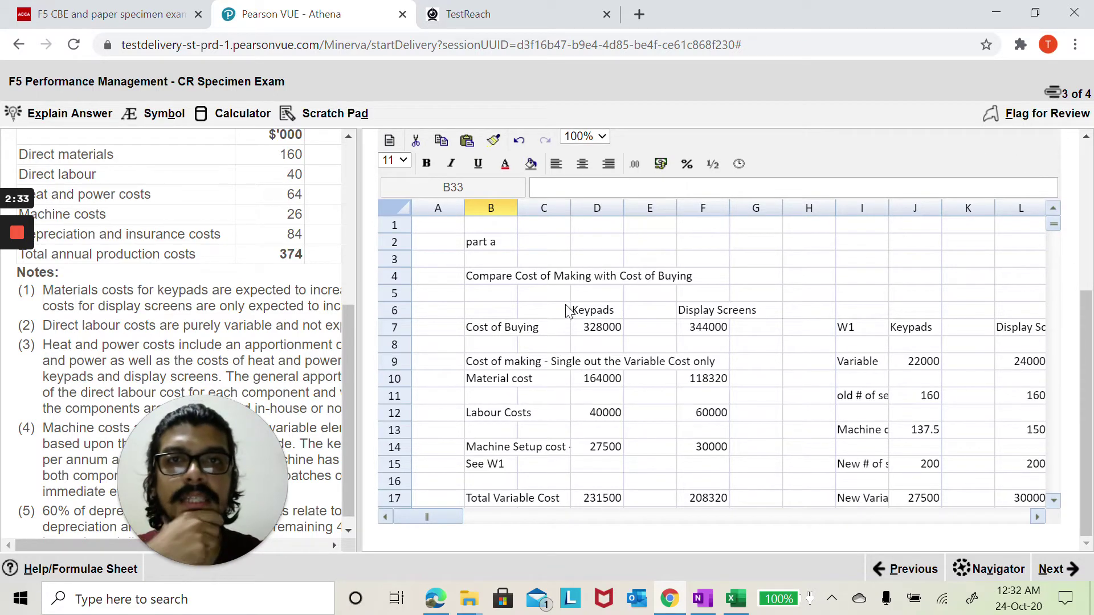
pyautogui.click(473, 285)
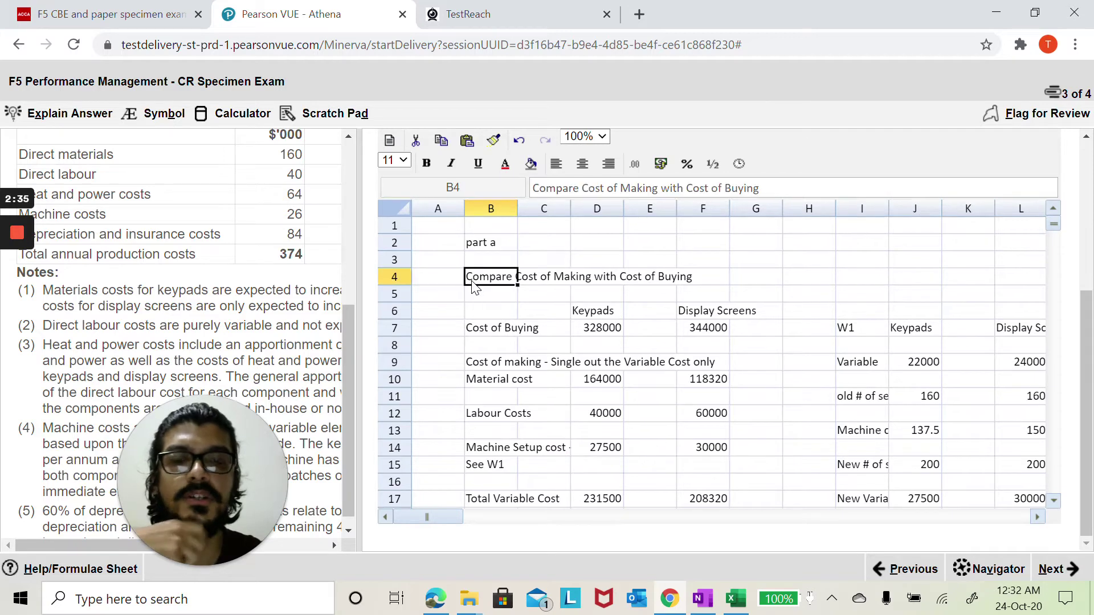
pyautogui.click(612, 331)
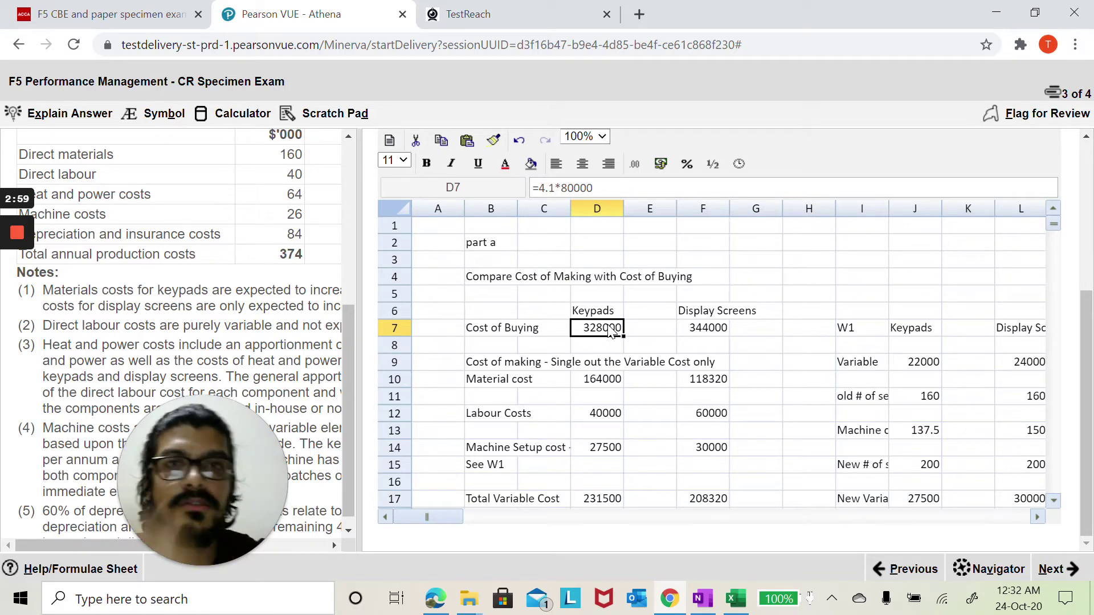
pyautogui.click(707, 333)
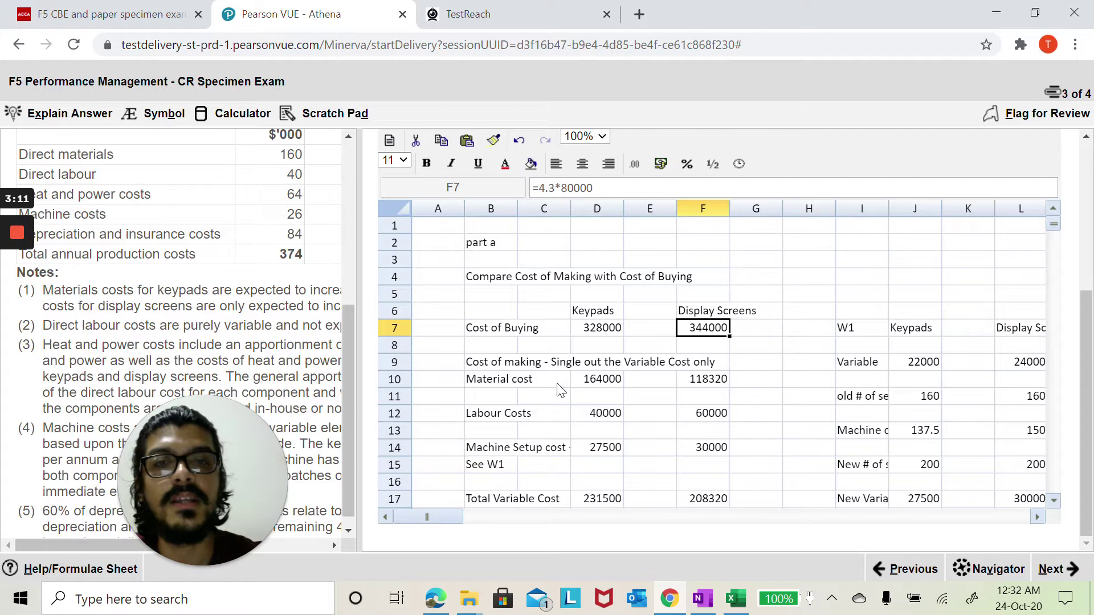
pyautogui.click(534, 397)
pyautogui.click(494, 362)
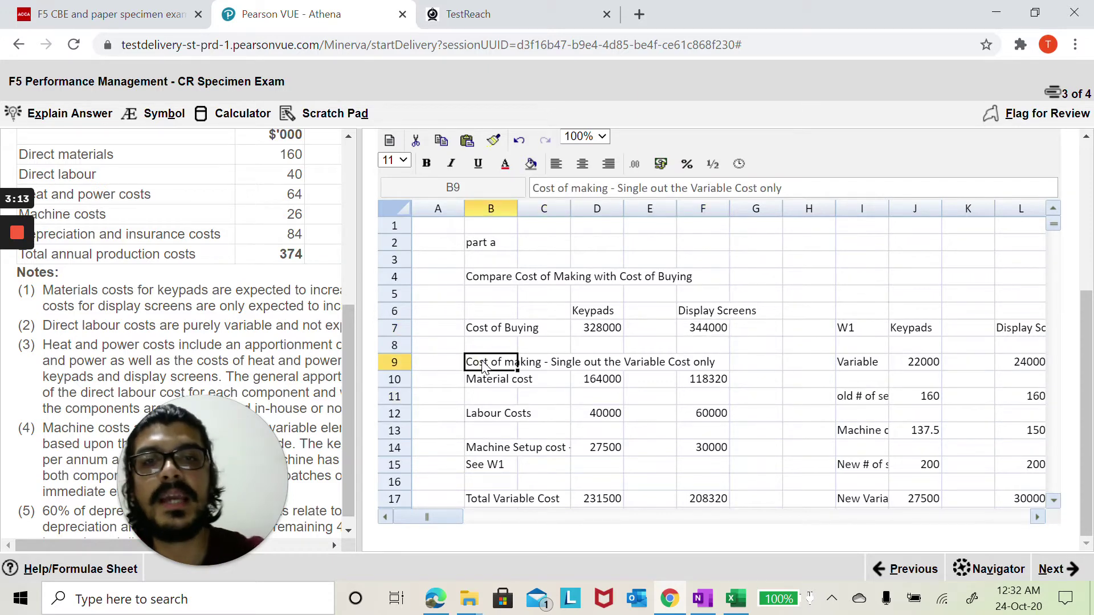
pyautogui.scroll(-1, 518, 303)
pyautogui.scroll(-1, 518, 303)
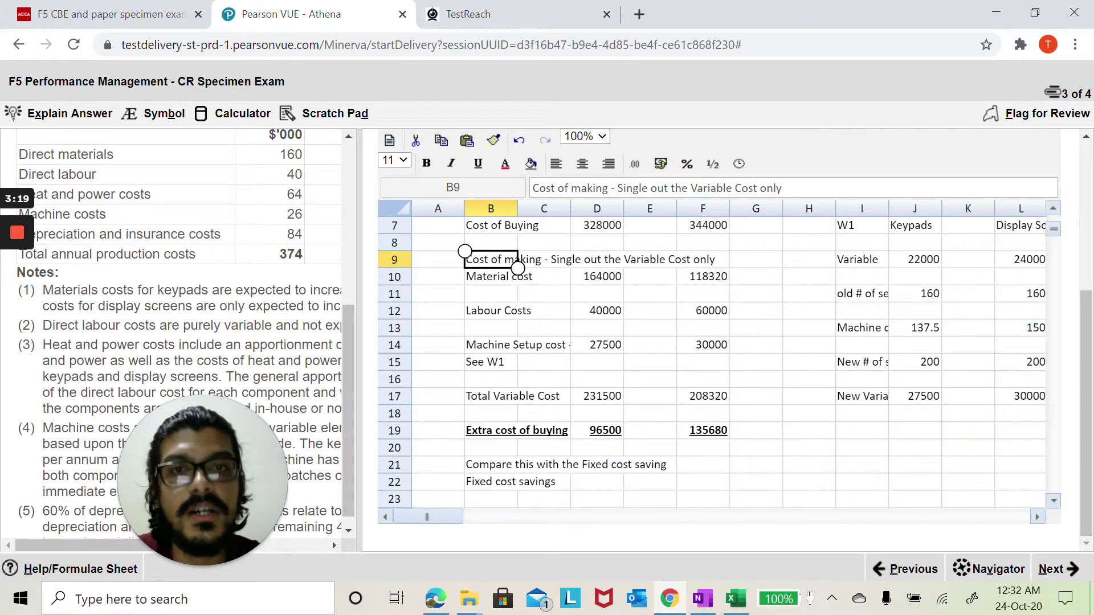
pyautogui.moveTo(33, 219)
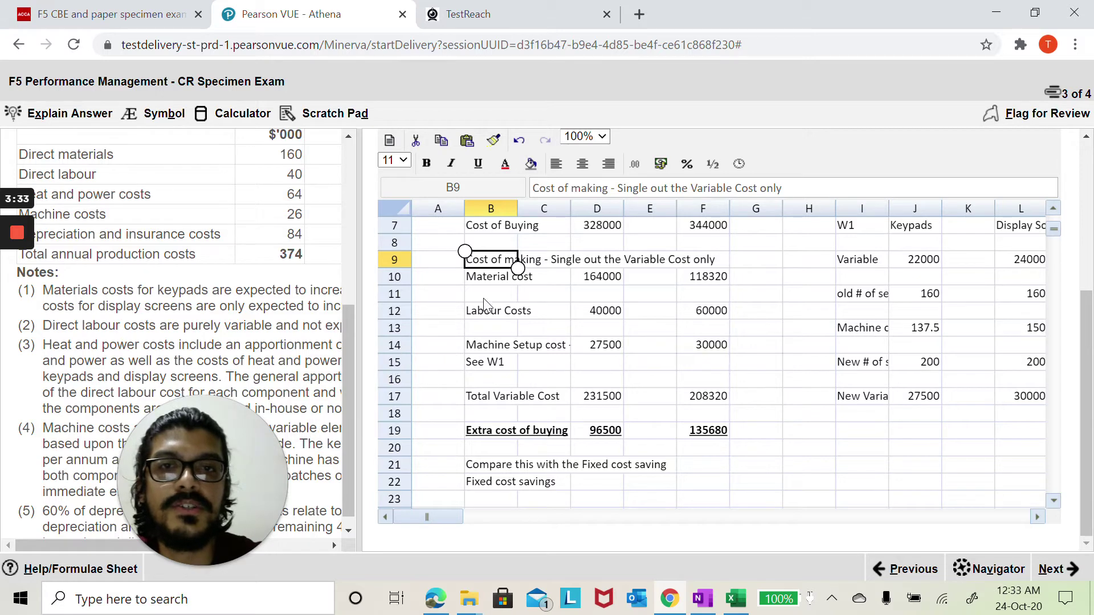
pyautogui.click(486, 283)
pyautogui.click(602, 285)
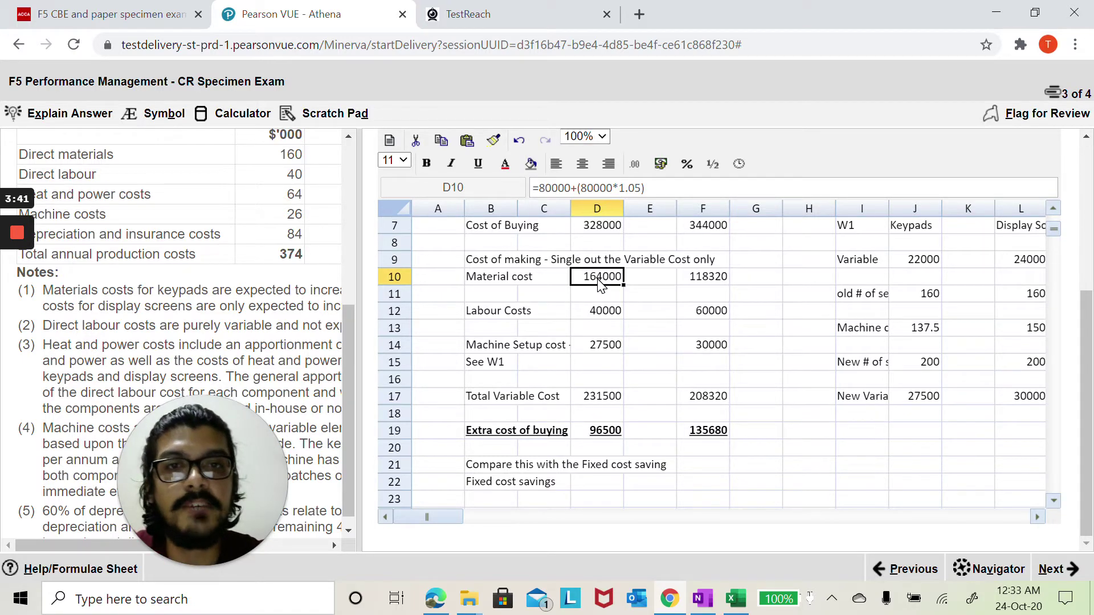
pyautogui.click(713, 279)
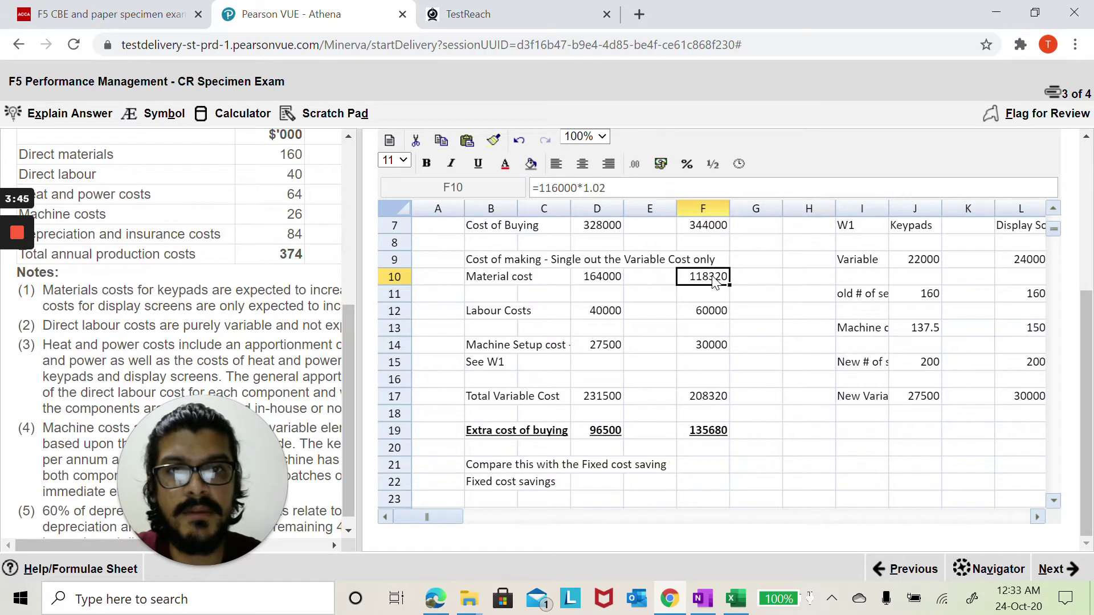
pyautogui.click(620, 311)
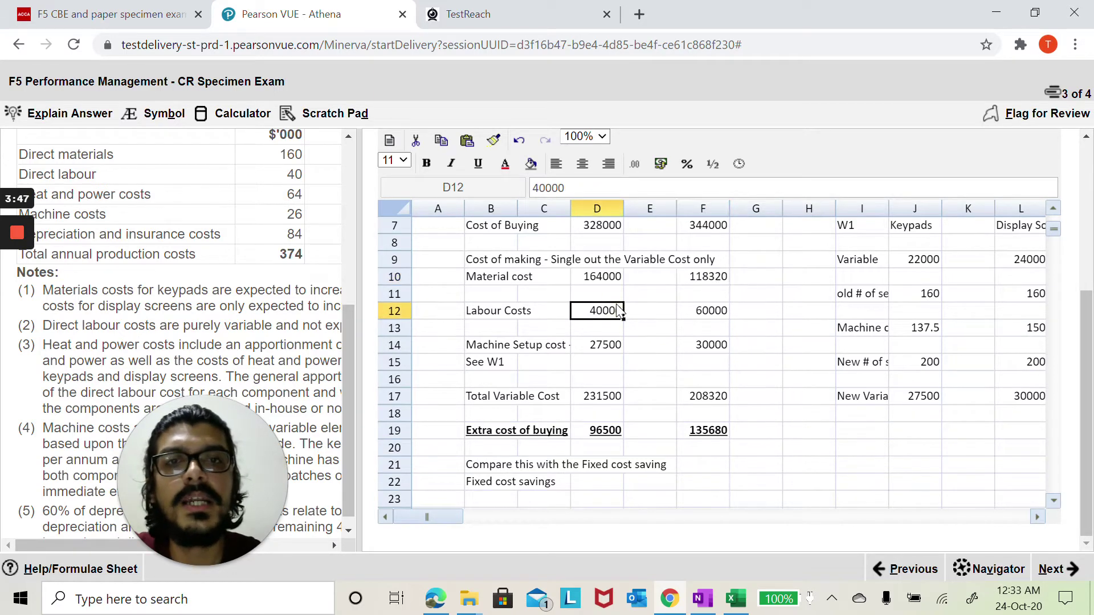
pyautogui.click(699, 318)
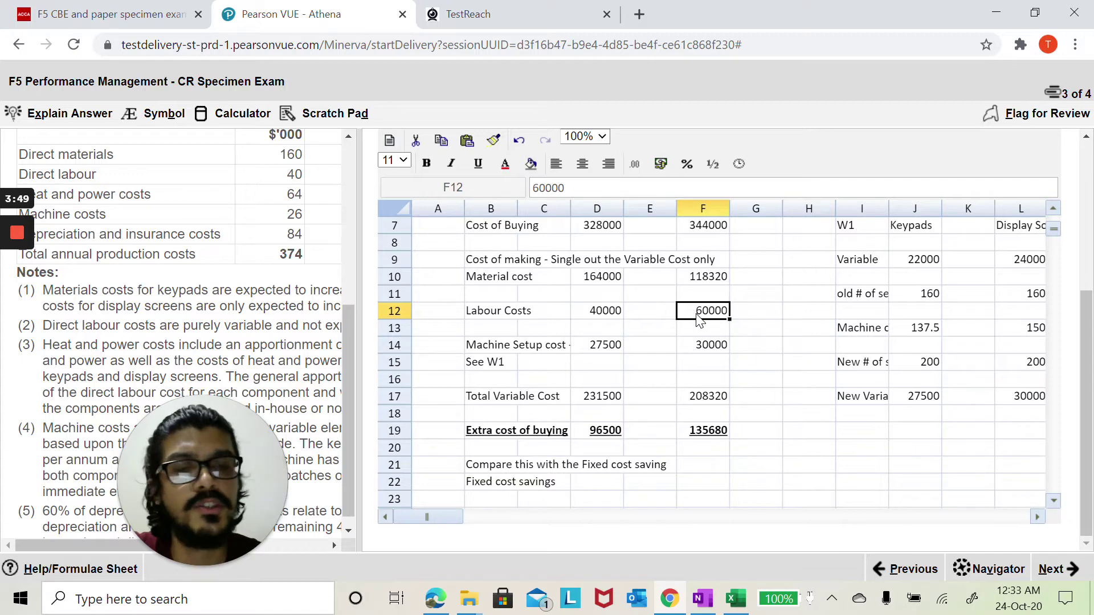
pyautogui.click(500, 347)
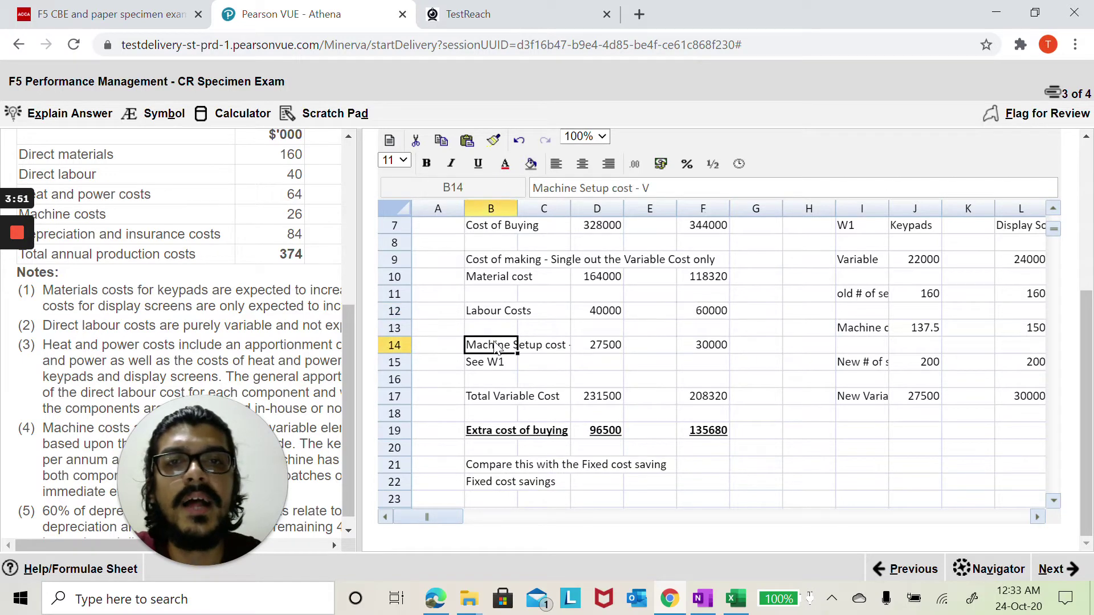
pyautogui.click(599, 355)
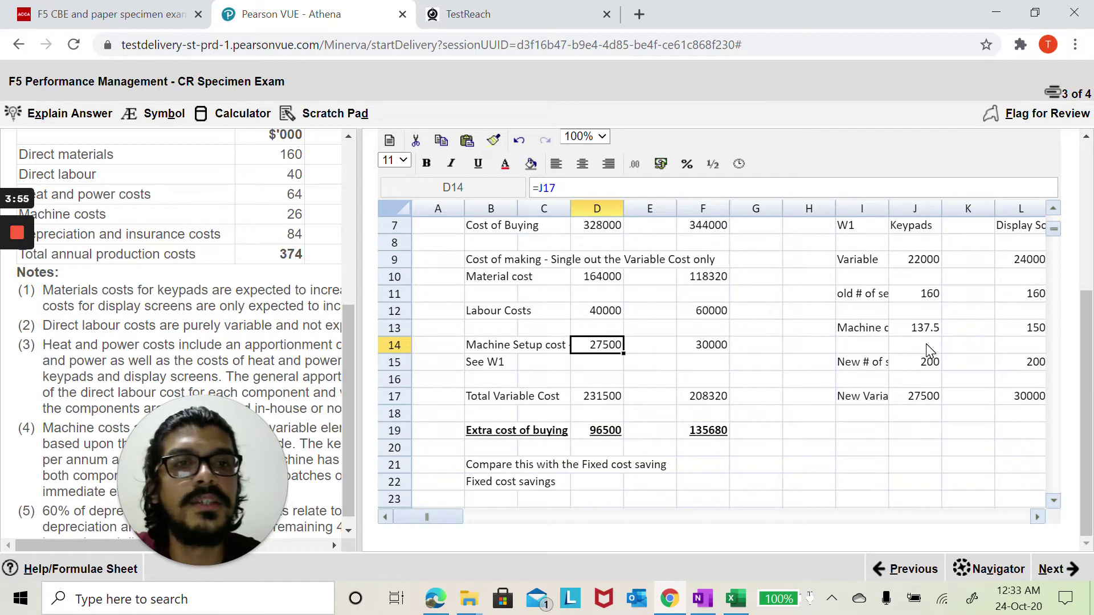
pyautogui.hscroll(3, 925, 344)
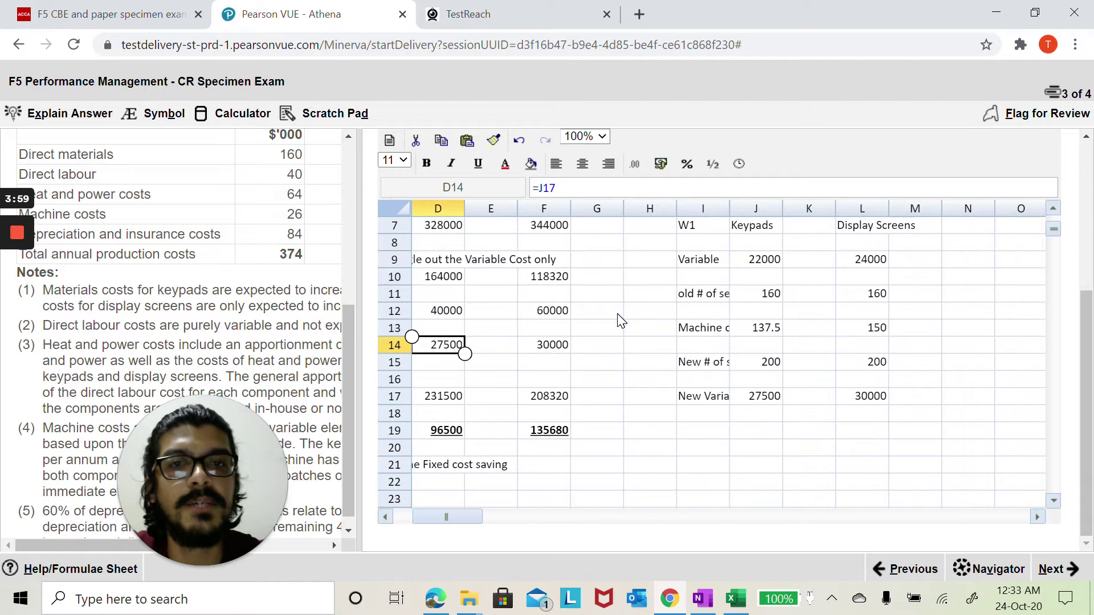
pyautogui.click(765, 262)
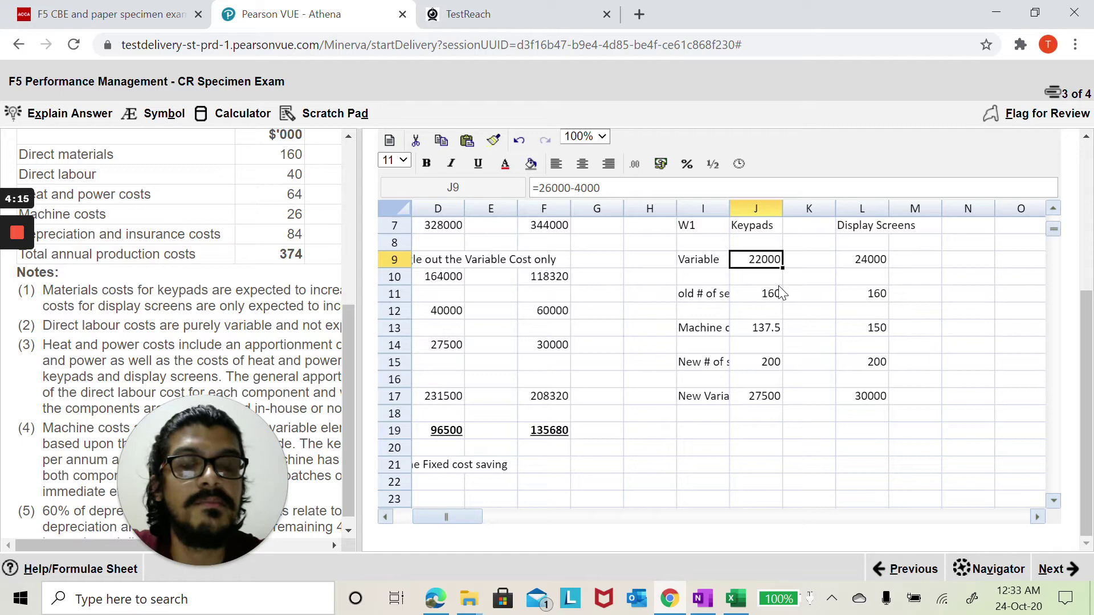
pyautogui.click(864, 263)
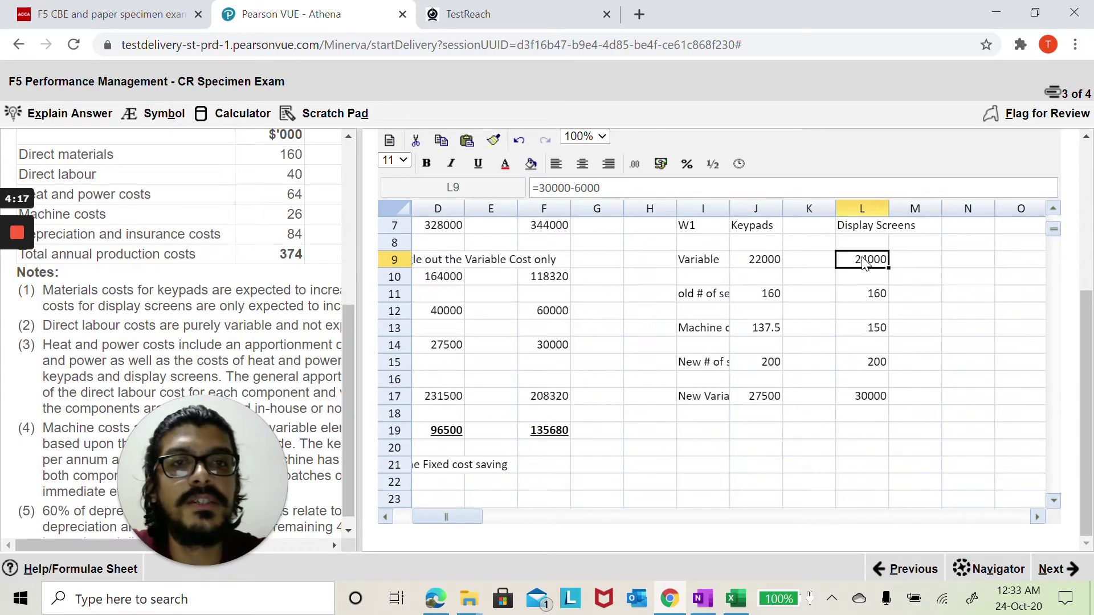
pyautogui.click(767, 300)
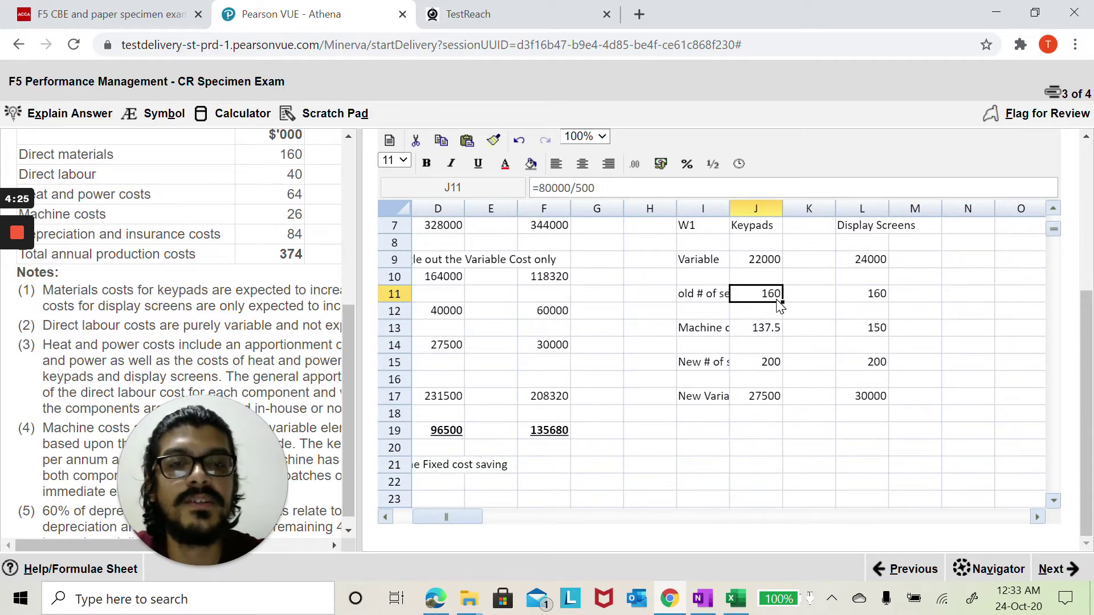
pyautogui.click(855, 298)
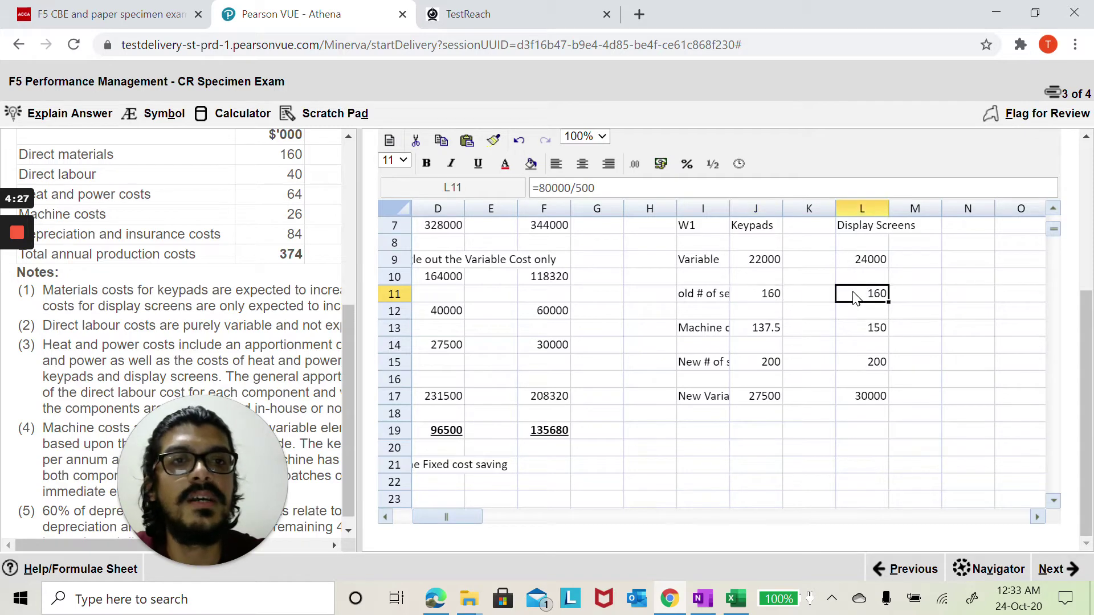
pyautogui.click(699, 332)
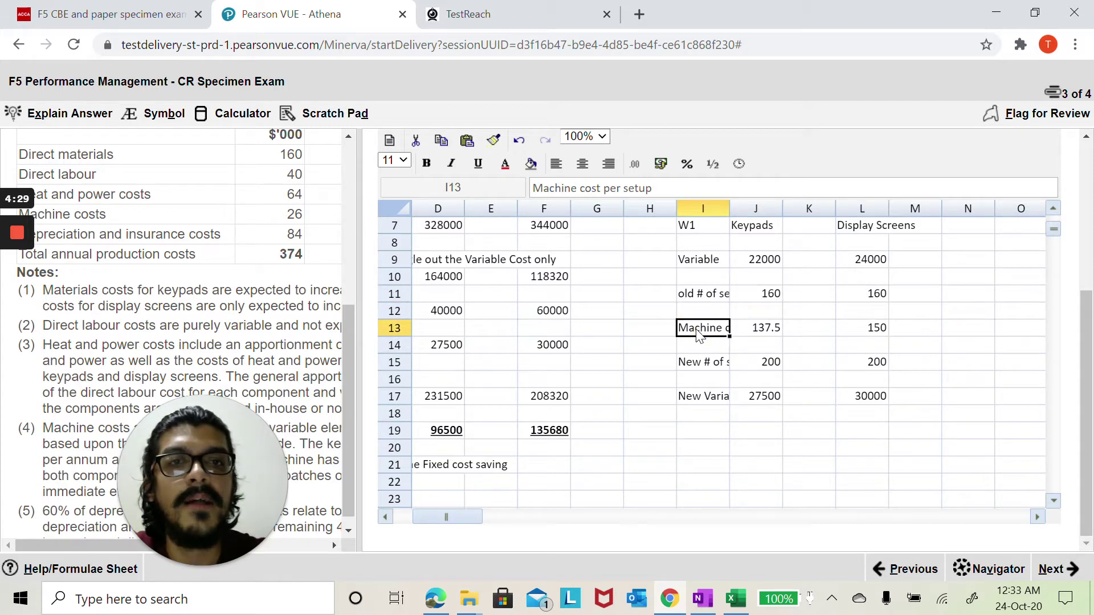
pyautogui.click(752, 335)
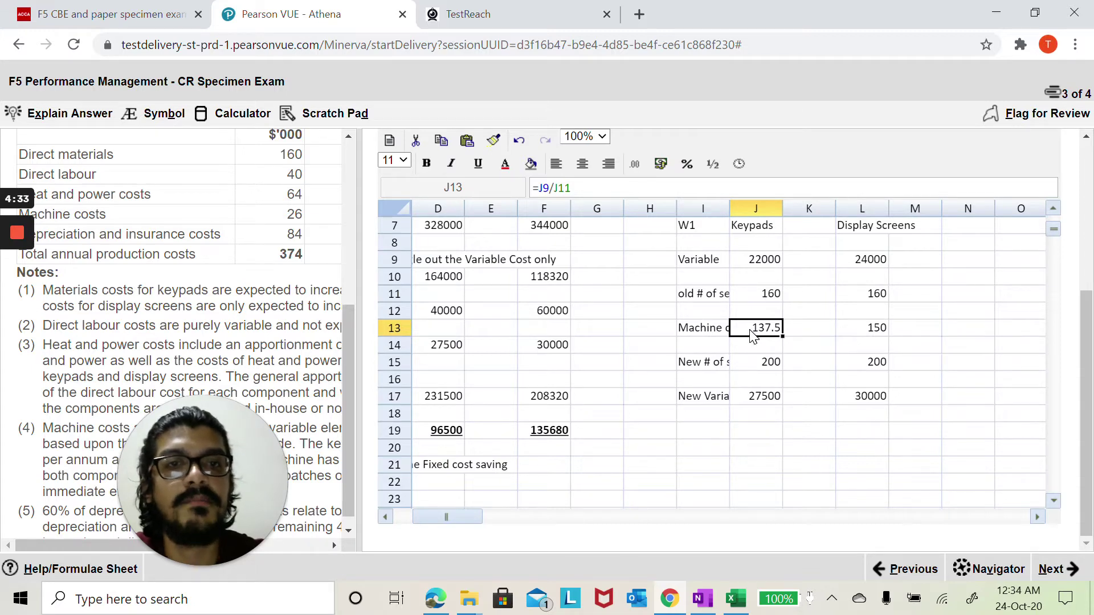
pyautogui.click(765, 366)
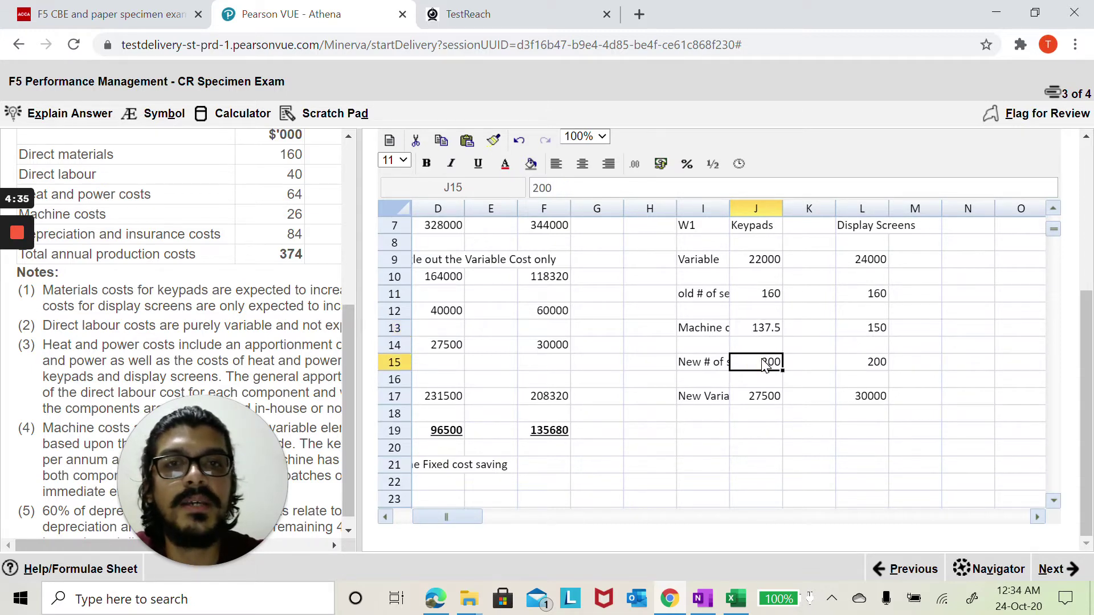
pyautogui.click(741, 399)
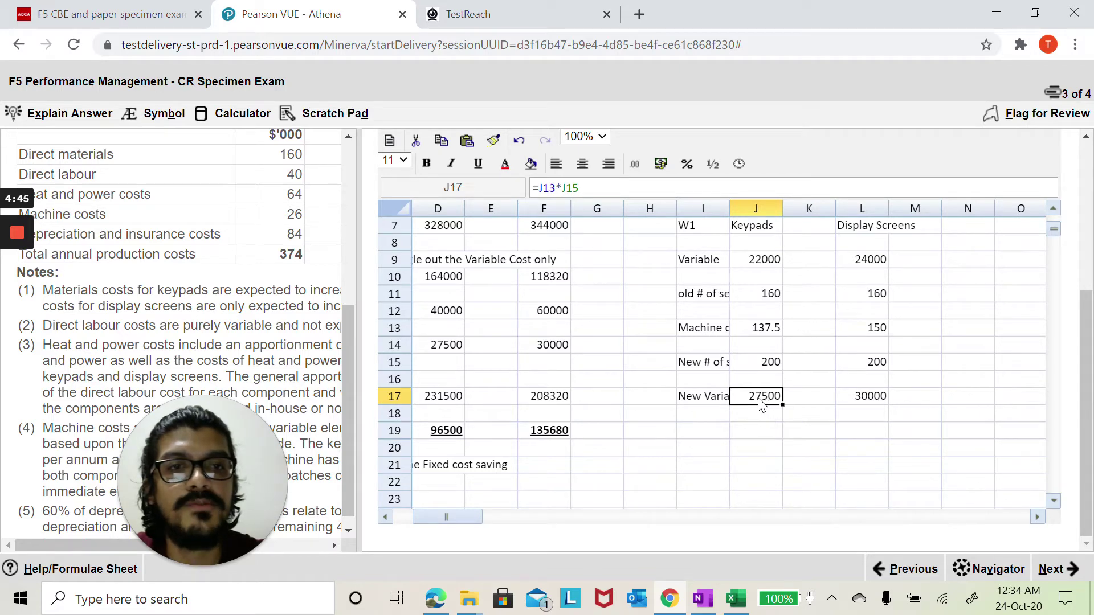
pyautogui.click(857, 402)
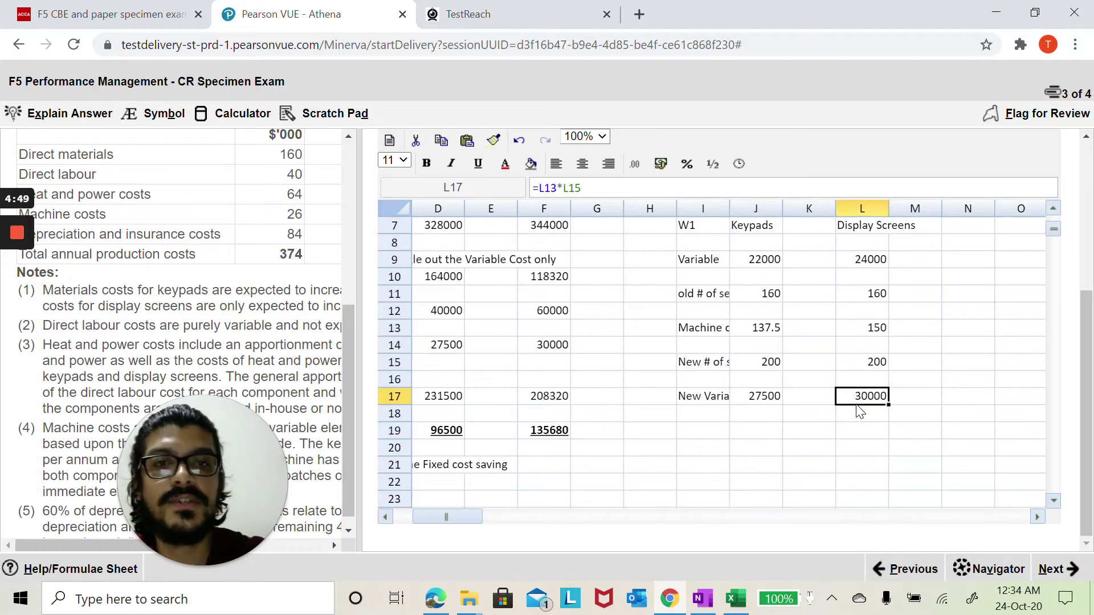
pyautogui.hscroll(-5, 861, 412)
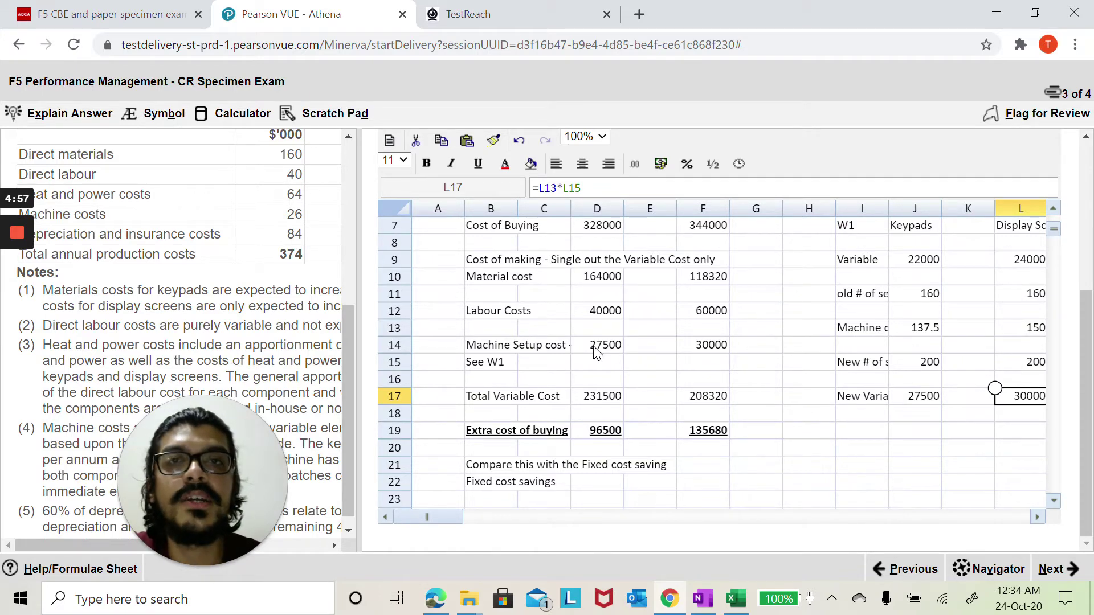
pyautogui.click(597, 352)
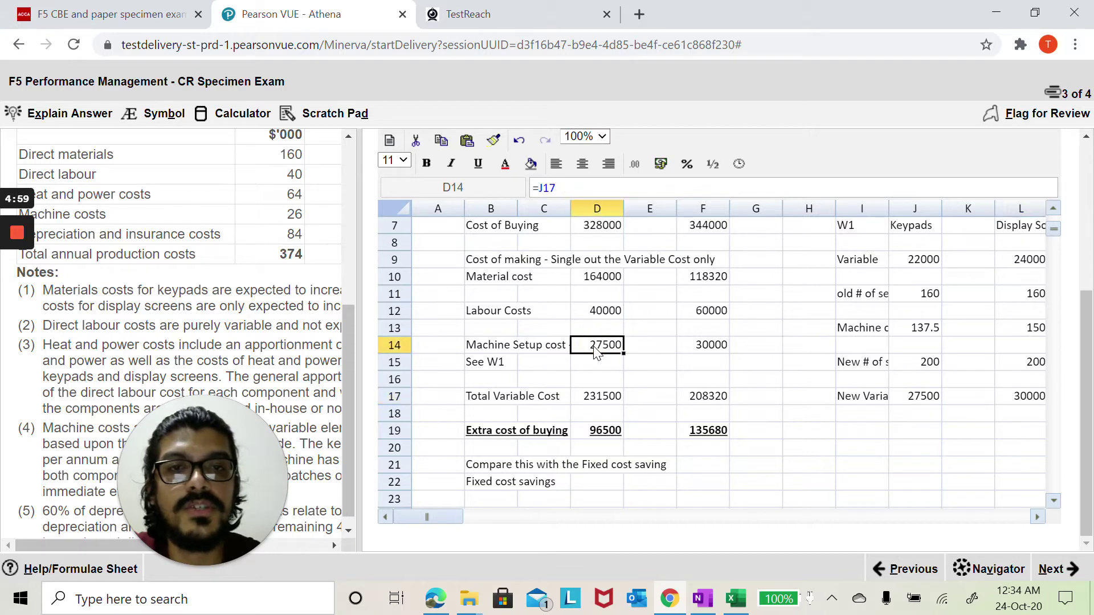
pyautogui.click(690, 356)
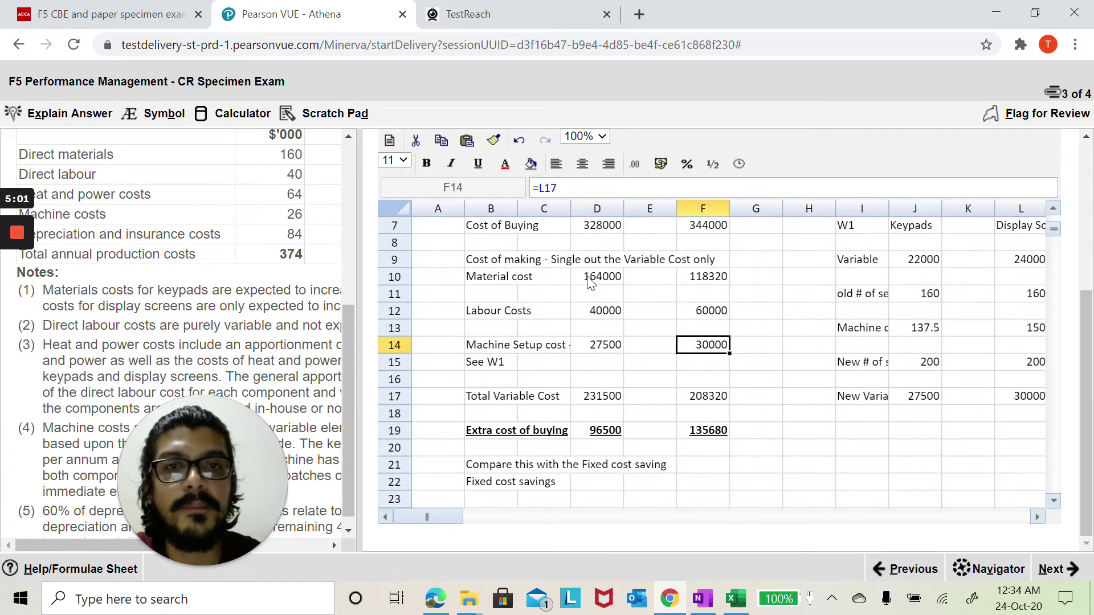
pyautogui.moveTo(592, 274); pyautogui.dragTo(594, 346)
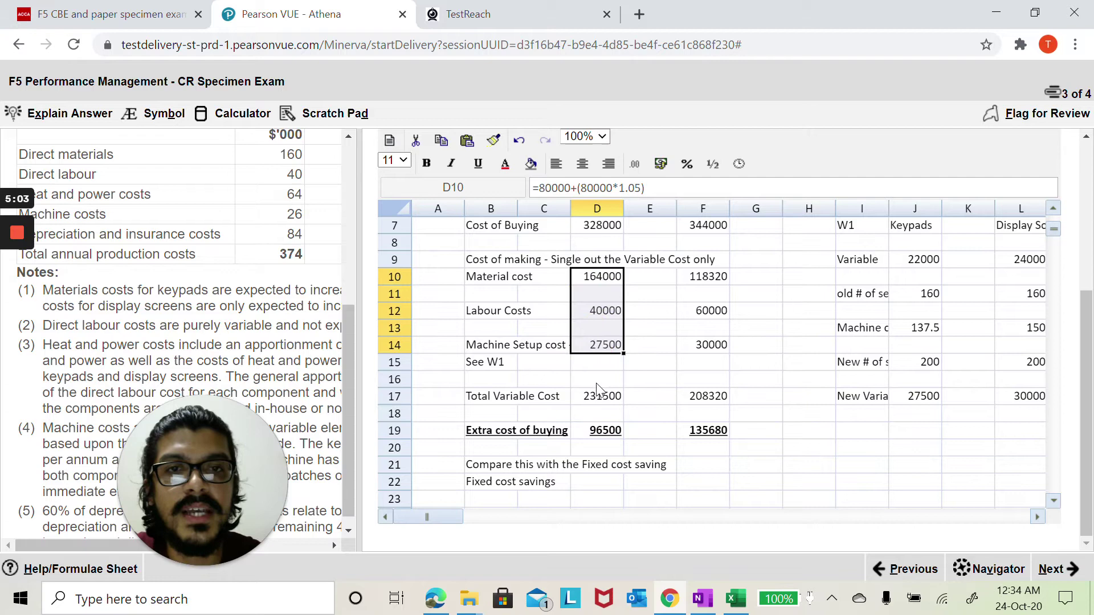
pyautogui.click(596, 404)
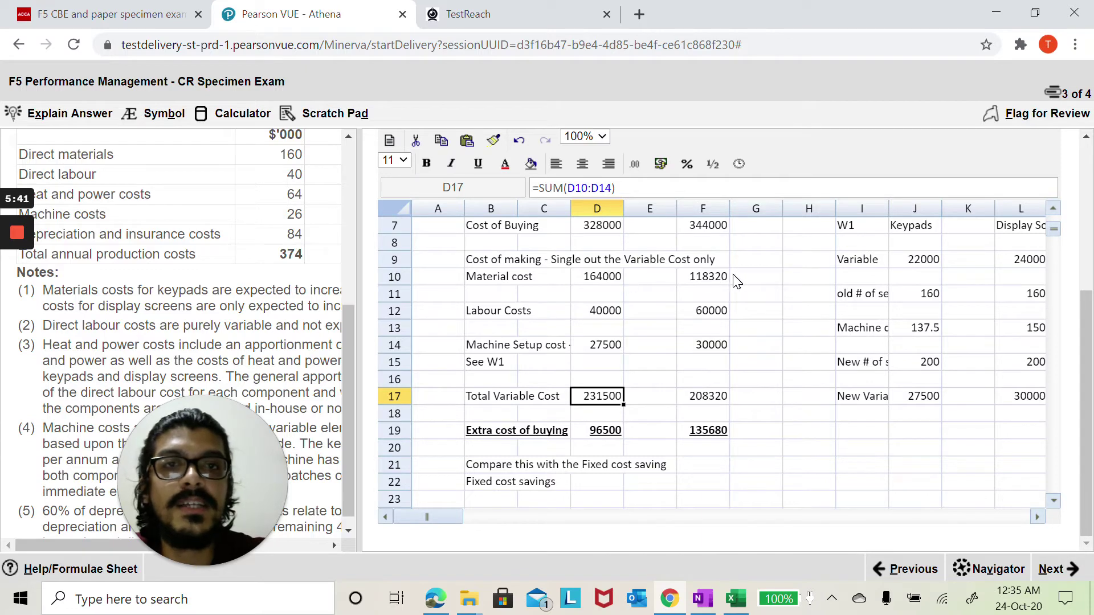
pyautogui.click(604, 233)
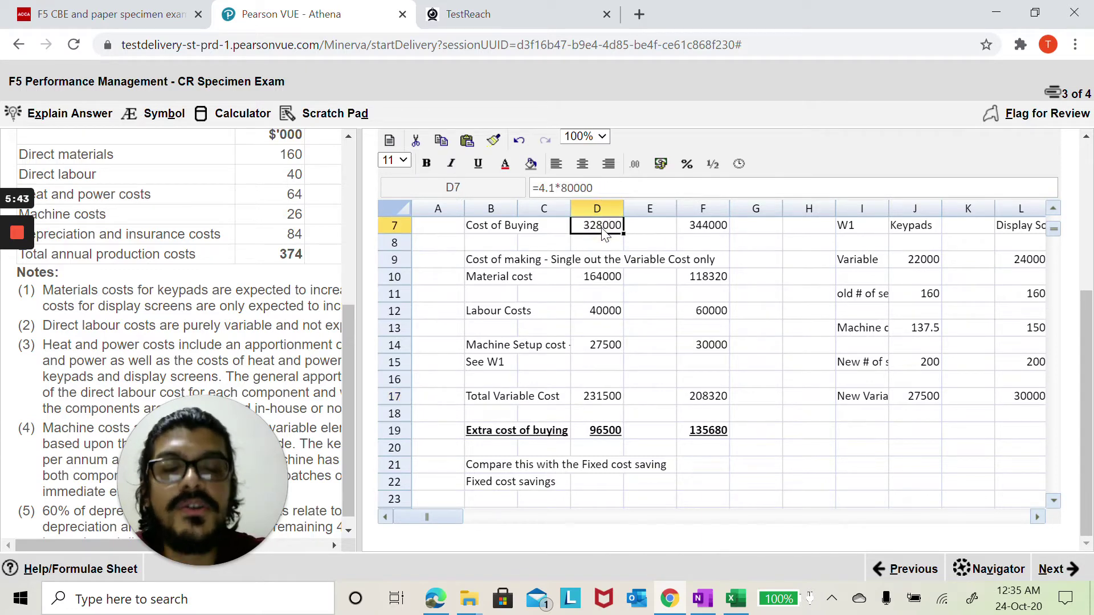
pyautogui.click(596, 401)
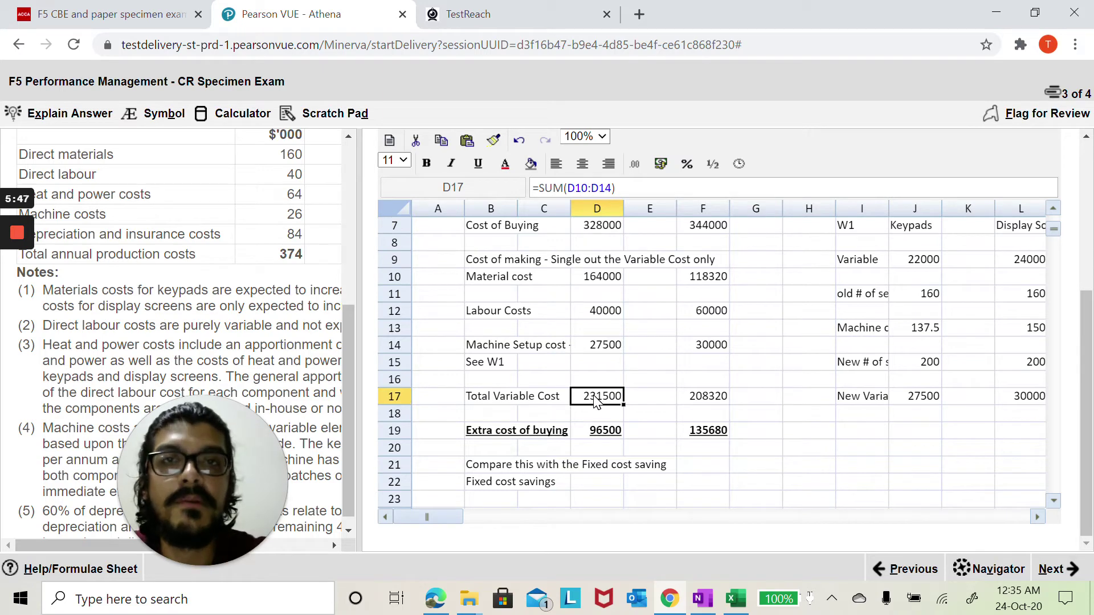
pyautogui.click(496, 432)
pyautogui.click(621, 435)
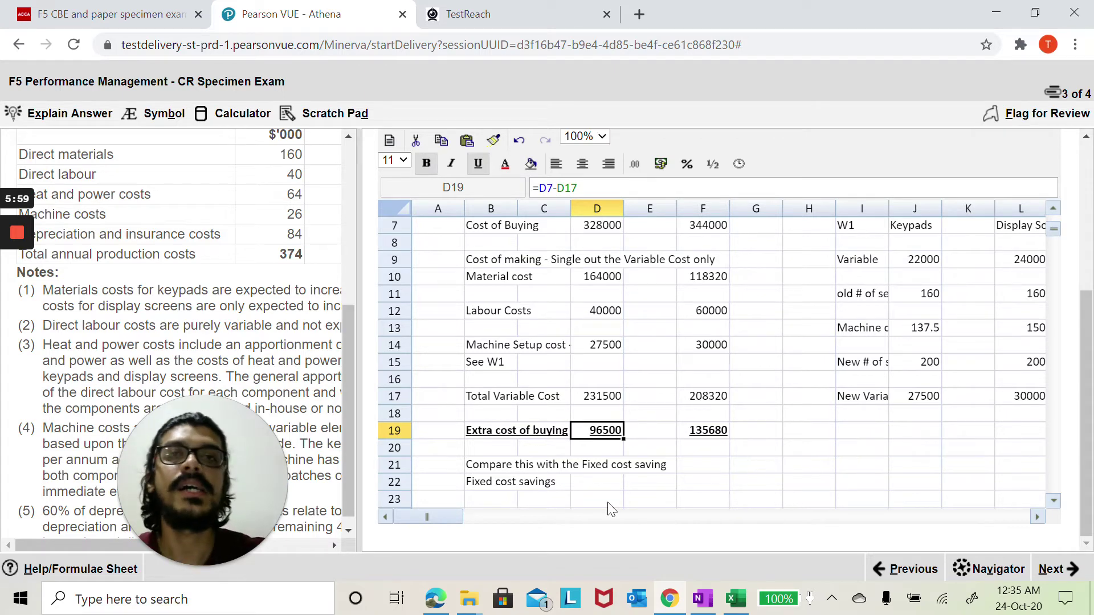
pyautogui.click(723, 438)
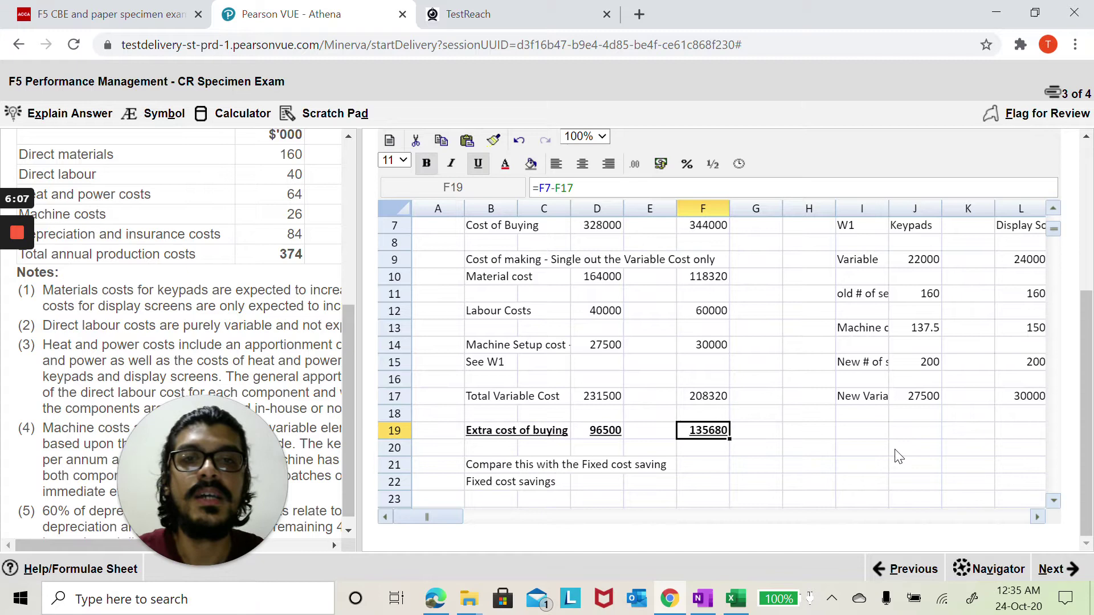
pyautogui.scroll(-2, 899, 456)
pyautogui.scroll(-2, 874, 460)
pyautogui.scroll(1, 875, 461)
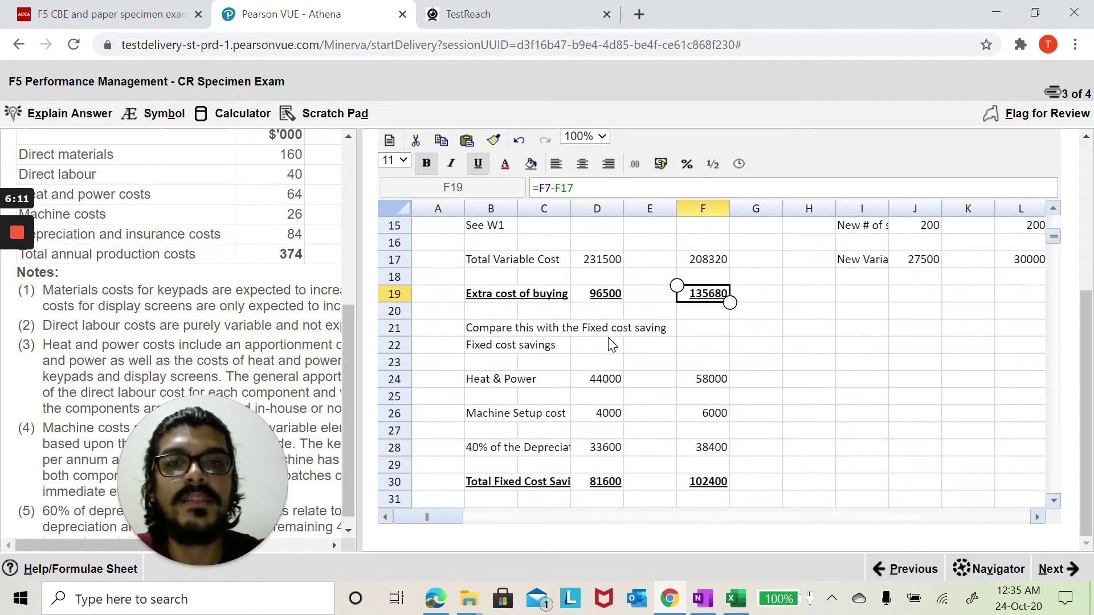
# Step: Check the heat and power saving formulas and the 4000 keypad machine setup cost, then widen the question pane
pyautogui.click(469, 348)
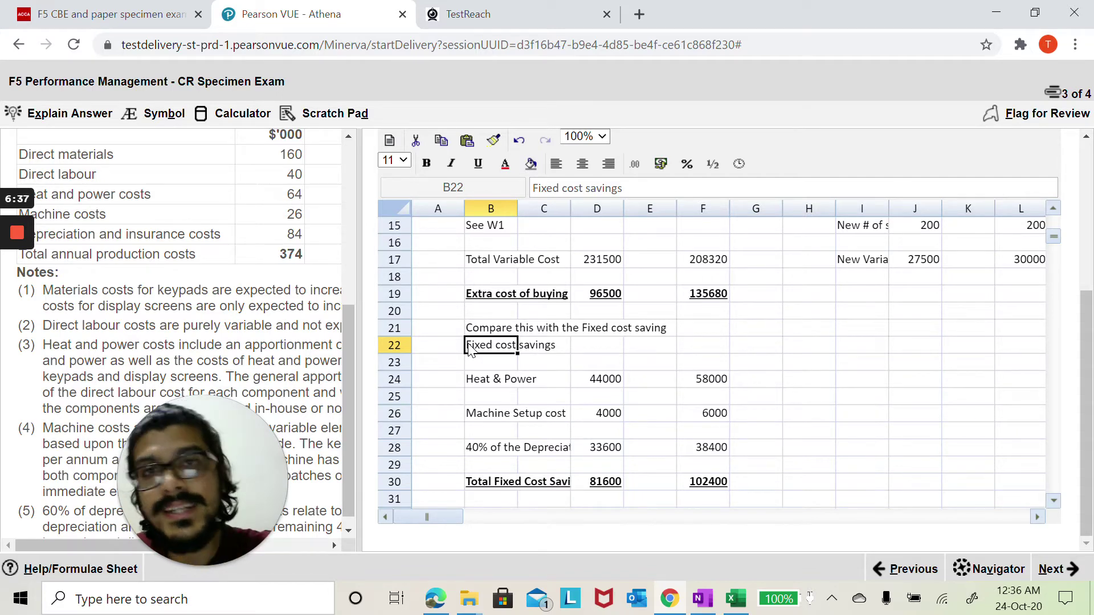
pyautogui.doubleClick(602, 381)
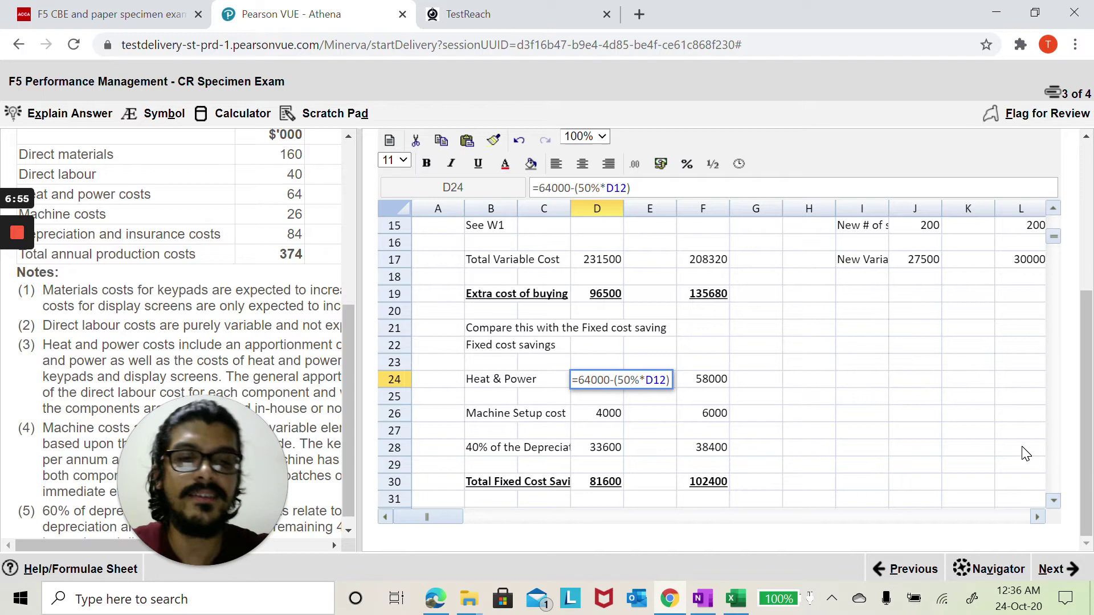
pyautogui.press('Return')
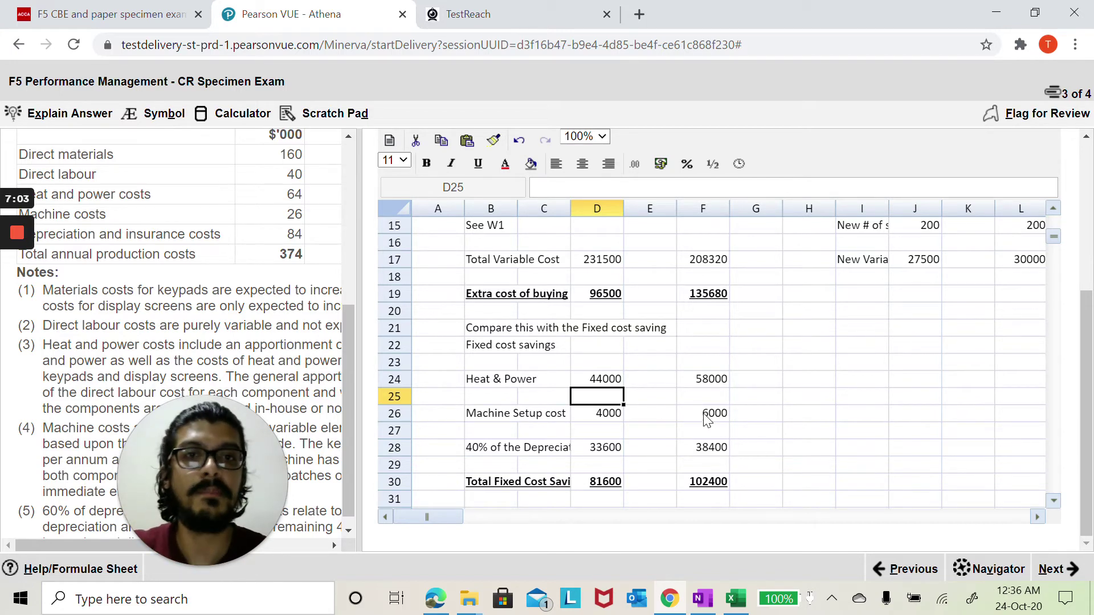
pyautogui.click(711, 381)
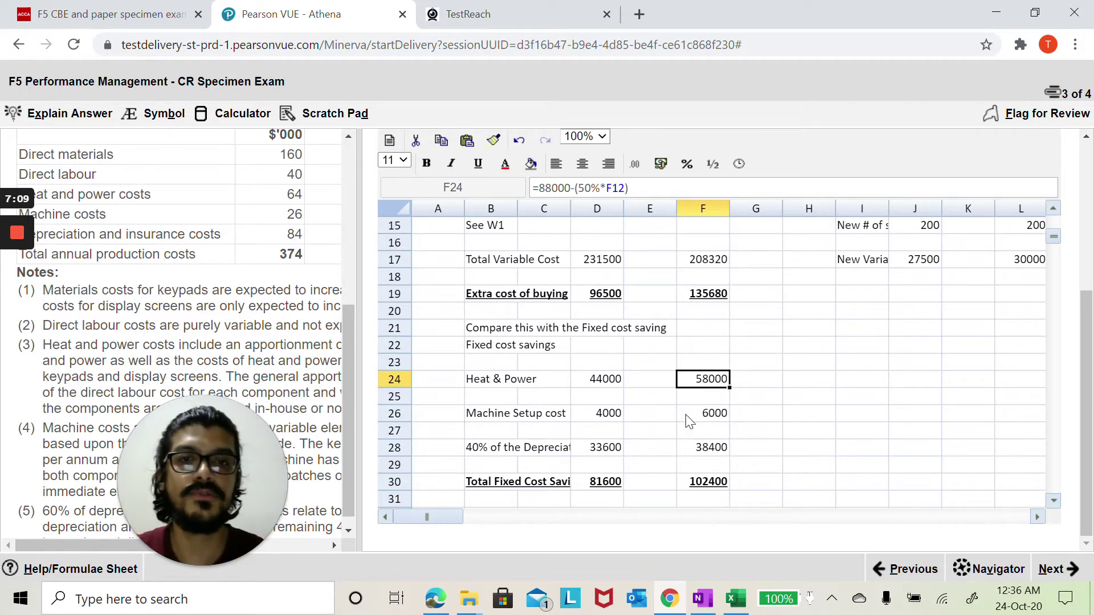
pyautogui.click(613, 419)
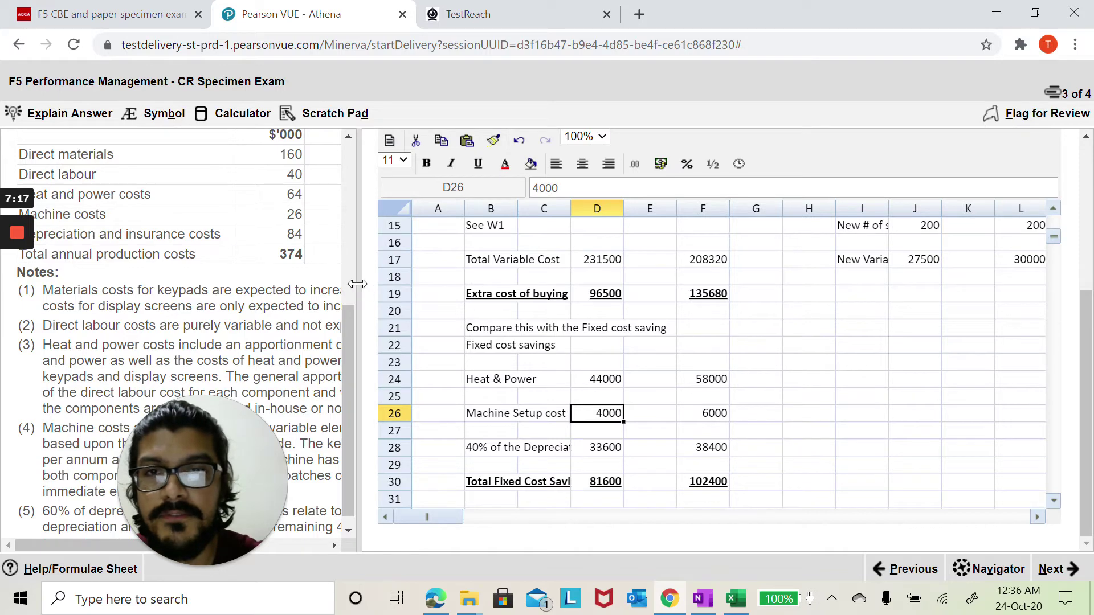
pyautogui.moveTo(358, 284); pyautogui.dragTo(757, 261)
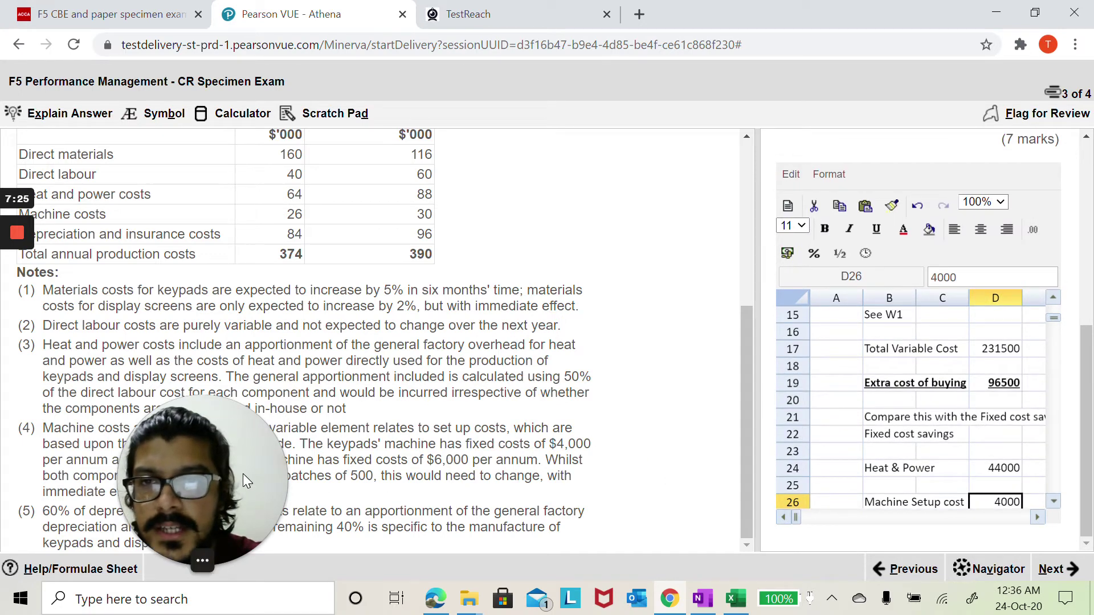
# Step: Enlarge the answer spreadsheet to show display screens' savings of 58000 heat and power and 6000 setup
pyautogui.moveTo(242, 474); pyautogui.dragTo(159, 233)
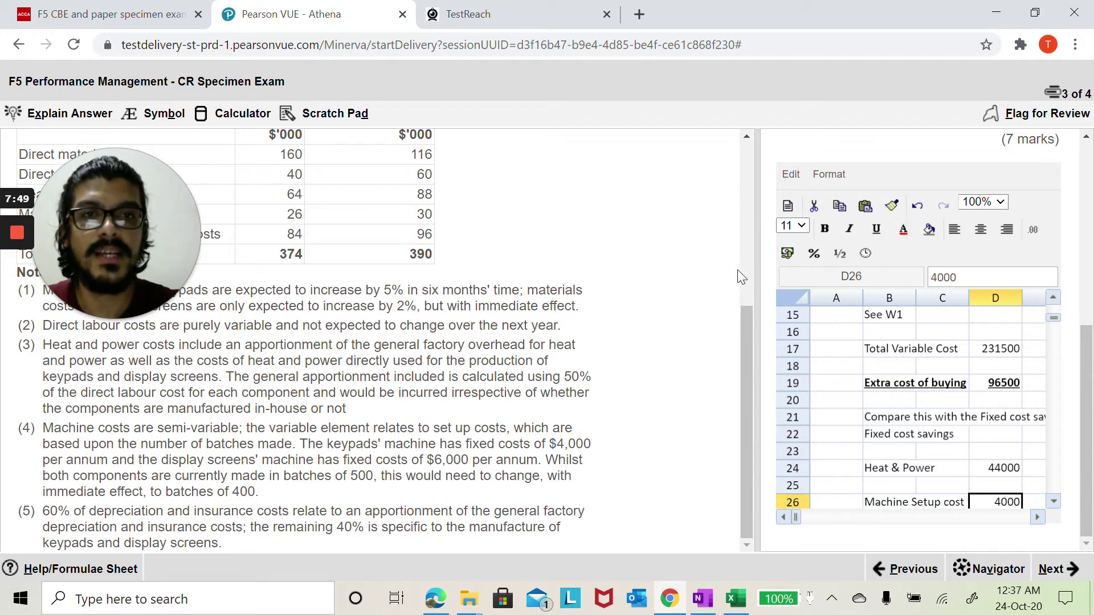
pyautogui.moveTo(757, 266); pyautogui.dragTo(512, 260)
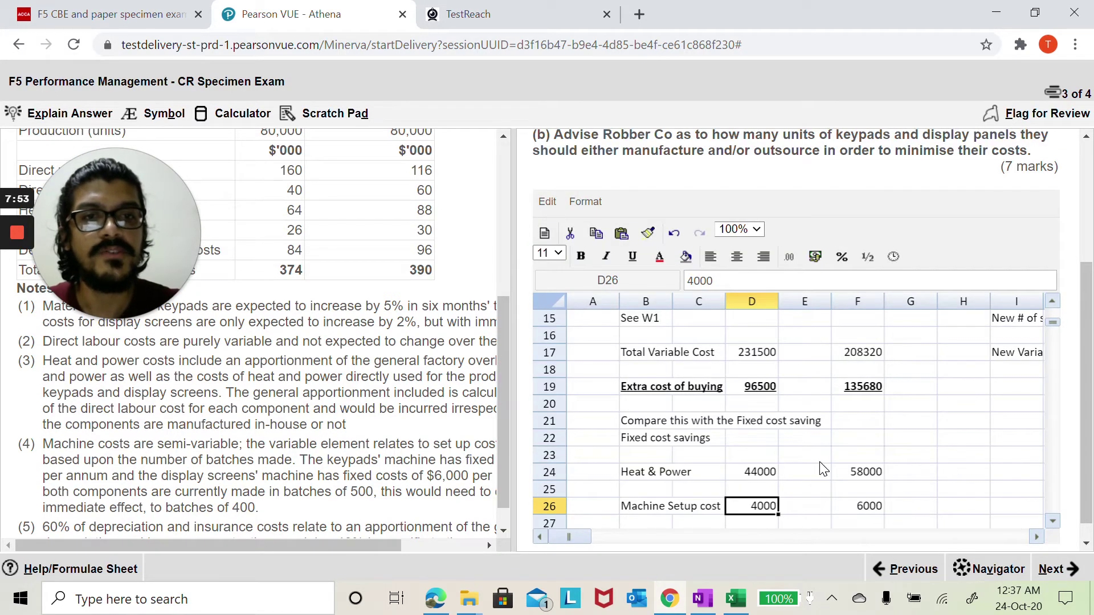
pyautogui.scroll(-3, 825, 469)
pyautogui.scroll(-1, 998, 473)
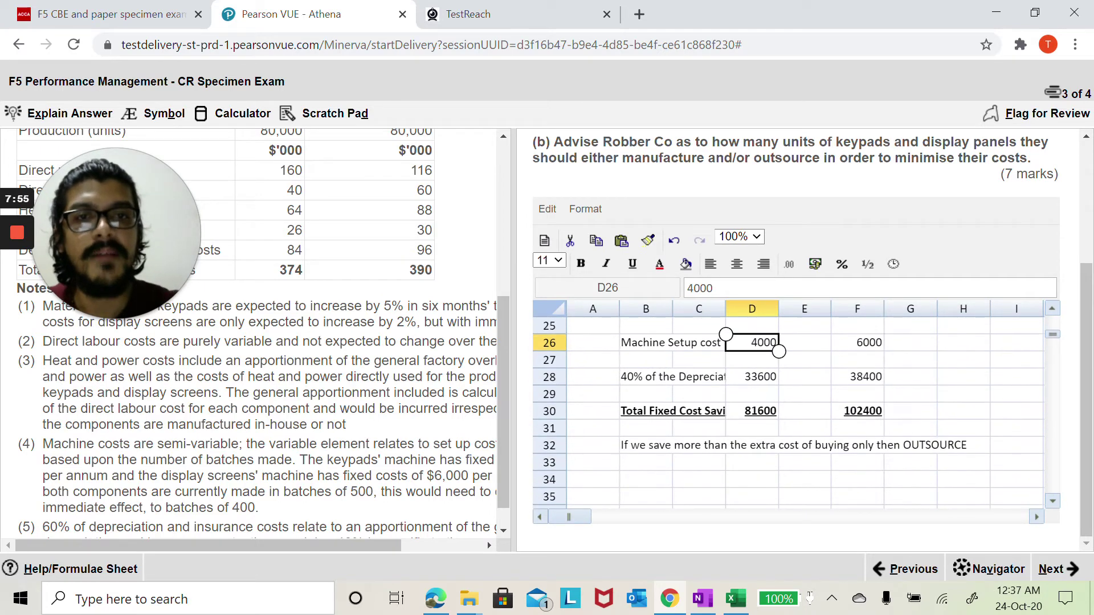
pyautogui.moveTo(501, 408); pyautogui.dragTo(496, 460)
pyautogui.click(431, 471)
pyautogui.scroll(-1, 499, 497)
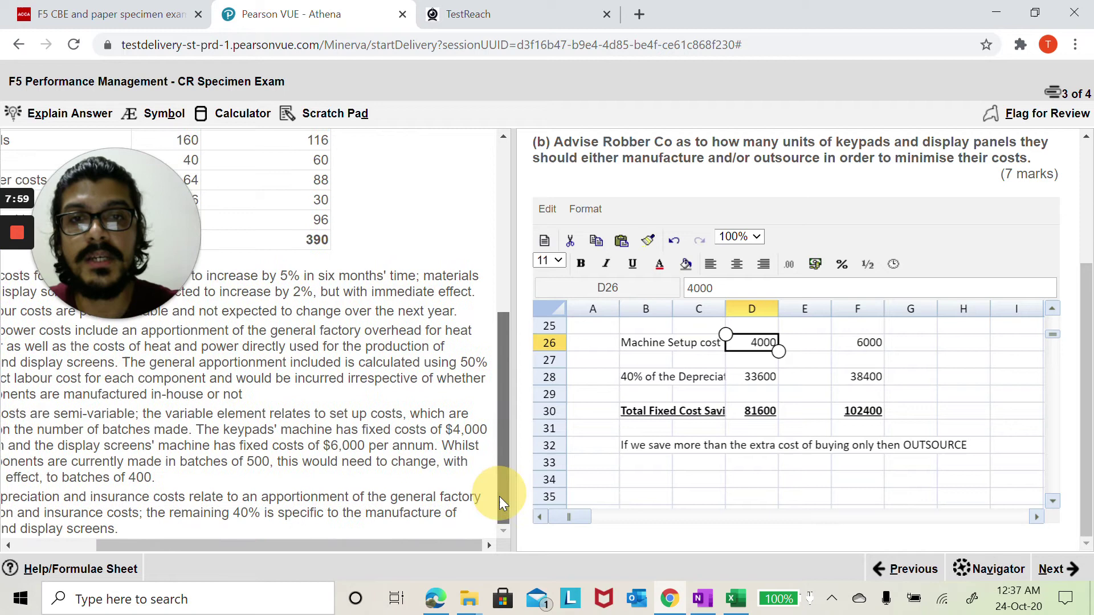
pyautogui.moveTo(384, 539)
pyautogui.mouseDown()
pyautogui.moveTo(252, 542)
pyautogui.moveTo(376, 550)
pyautogui.mouseUp()
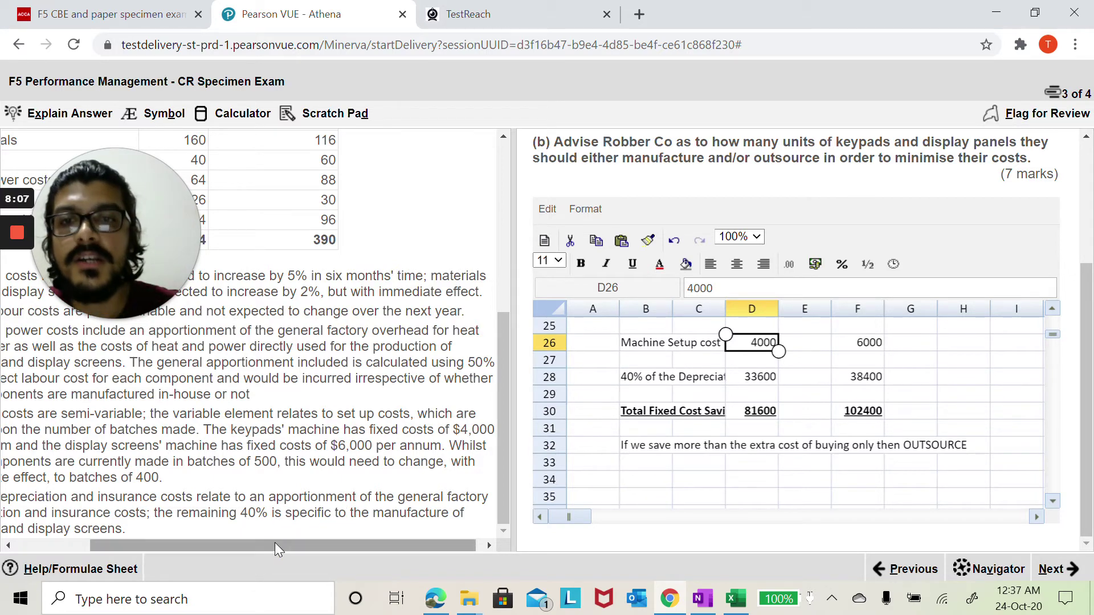
pyautogui.moveTo(275, 544); pyautogui.dragTo(168, 547)
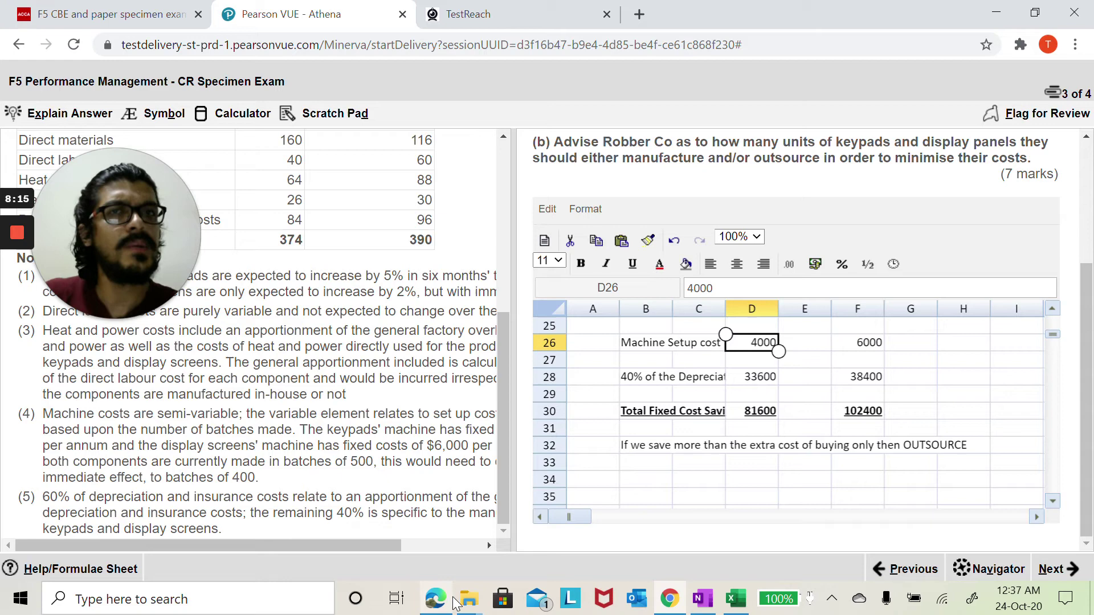
pyautogui.click(760, 382)
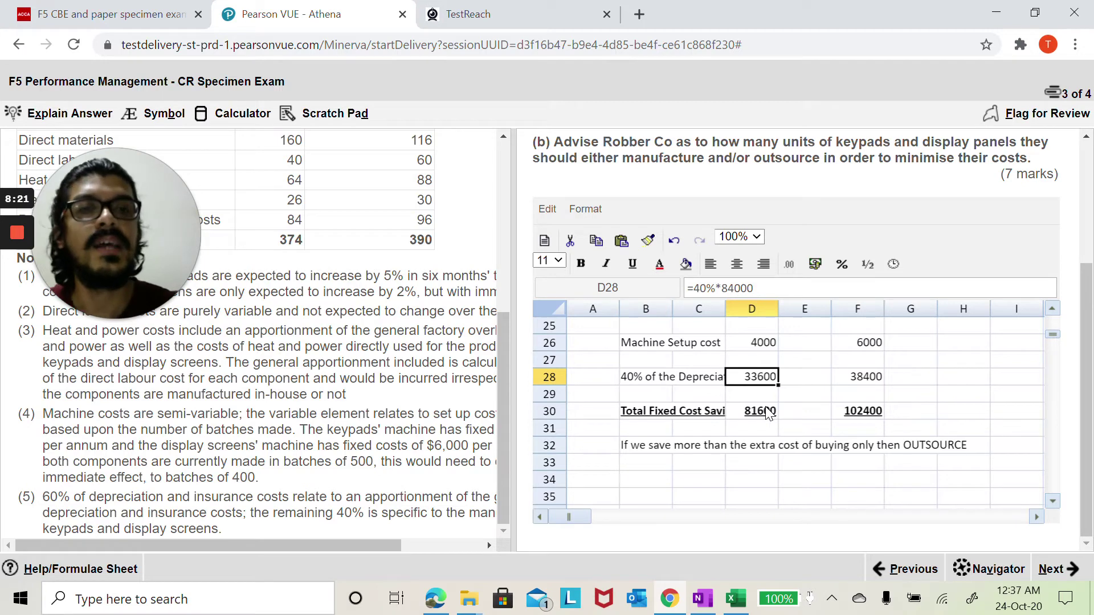
pyautogui.scroll(3, 786, 399)
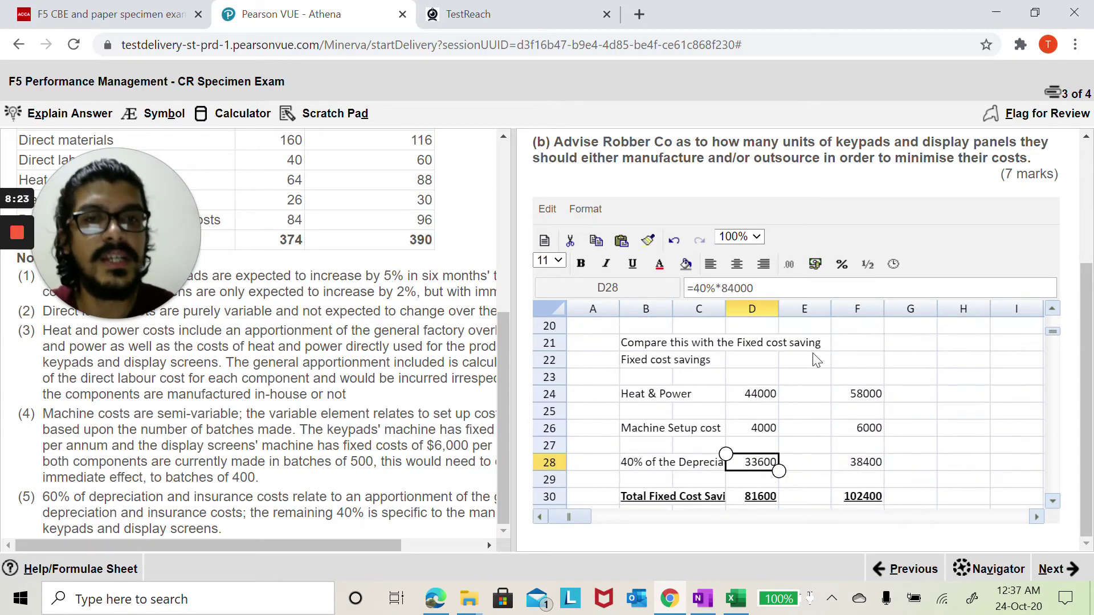
pyautogui.moveTo(762, 394); pyautogui.dragTo(757, 478)
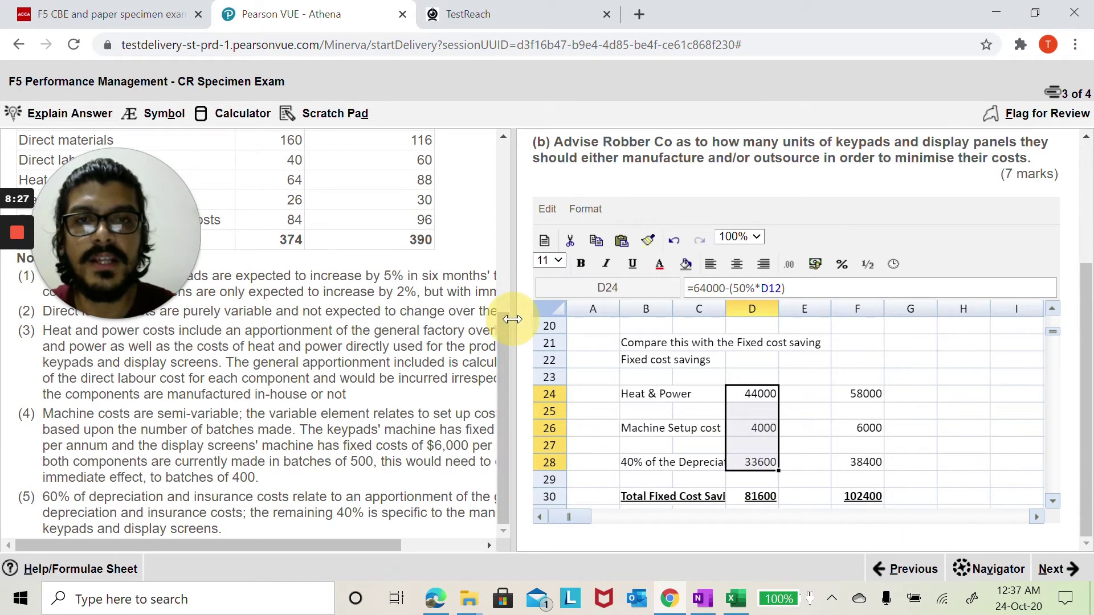
# Step: Widen the spreadsheet and check the keypads' total fixed cost saving and extra cost of buying formulas
pyautogui.moveTo(513, 320); pyautogui.dragTo(182, 354)
pyautogui.scroll(-2, 687, 379)
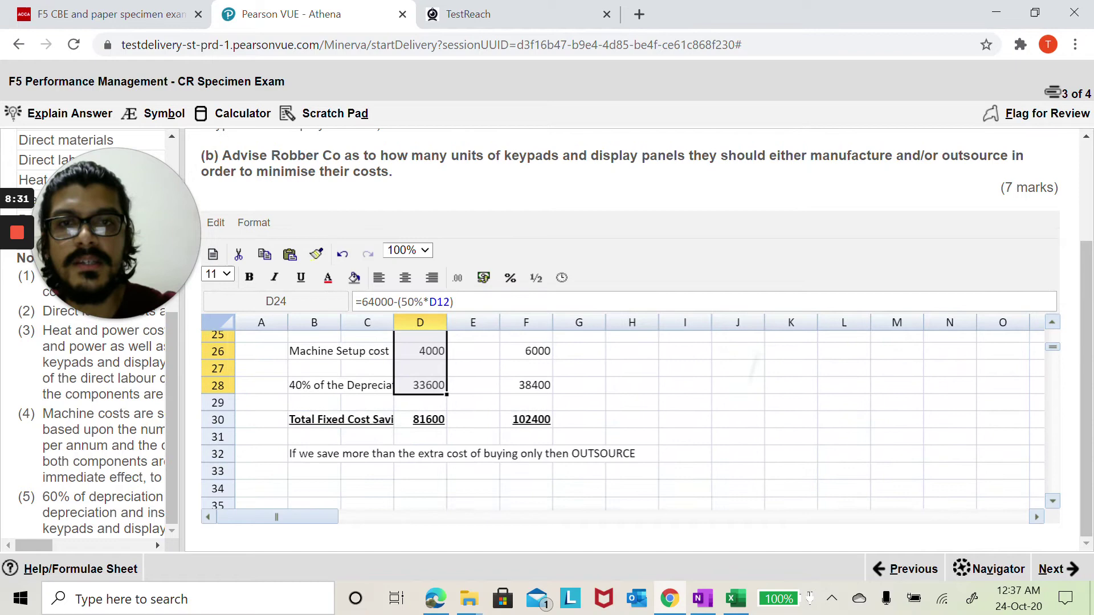
pyautogui.scroll(-1, 936, 361)
pyautogui.scroll(1, 935, 361)
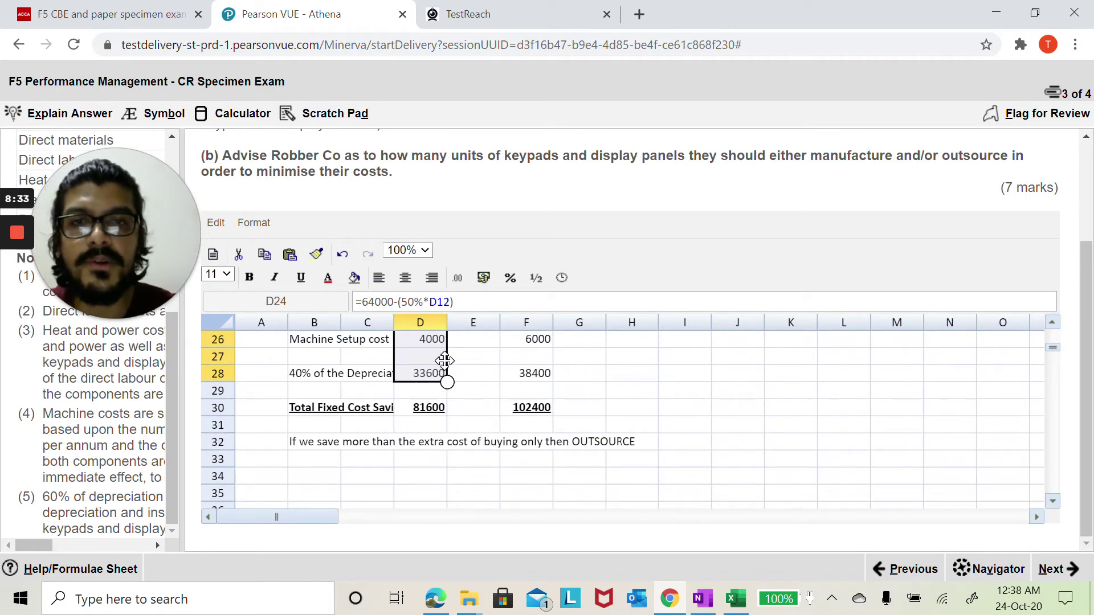
pyautogui.click(427, 408)
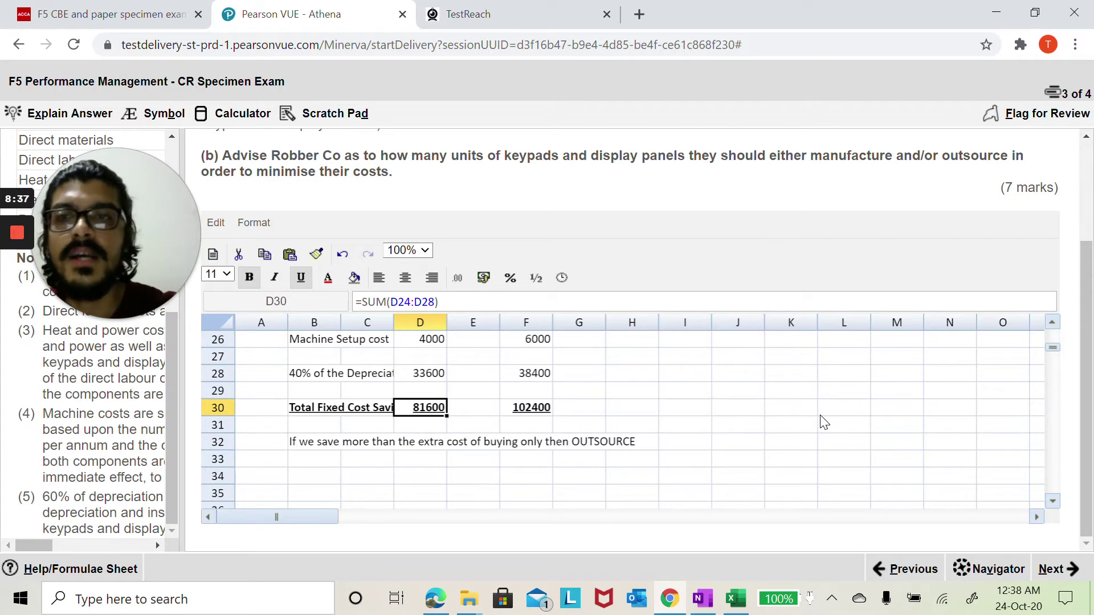
pyautogui.scroll(4, 824, 423)
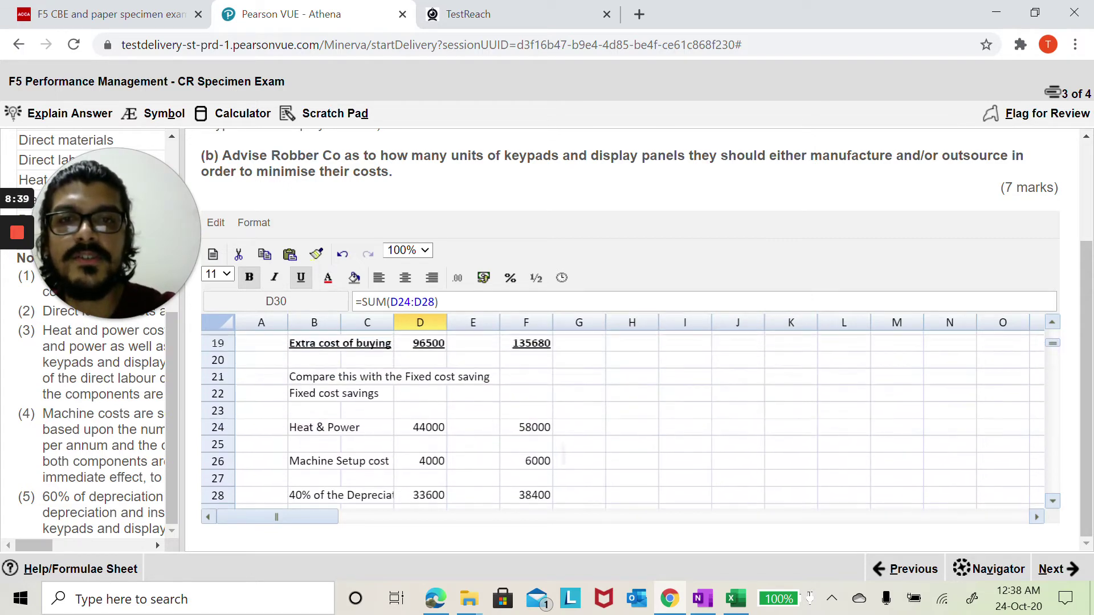
pyautogui.scroll(3, 742, 389)
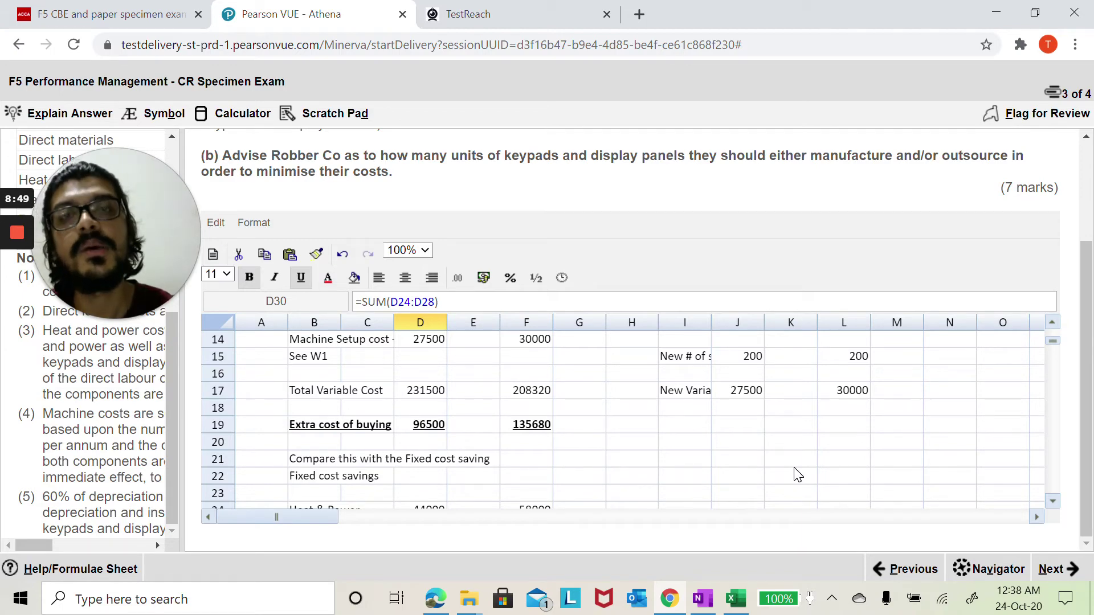
pyautogui.scroll(-3, 798, 475)
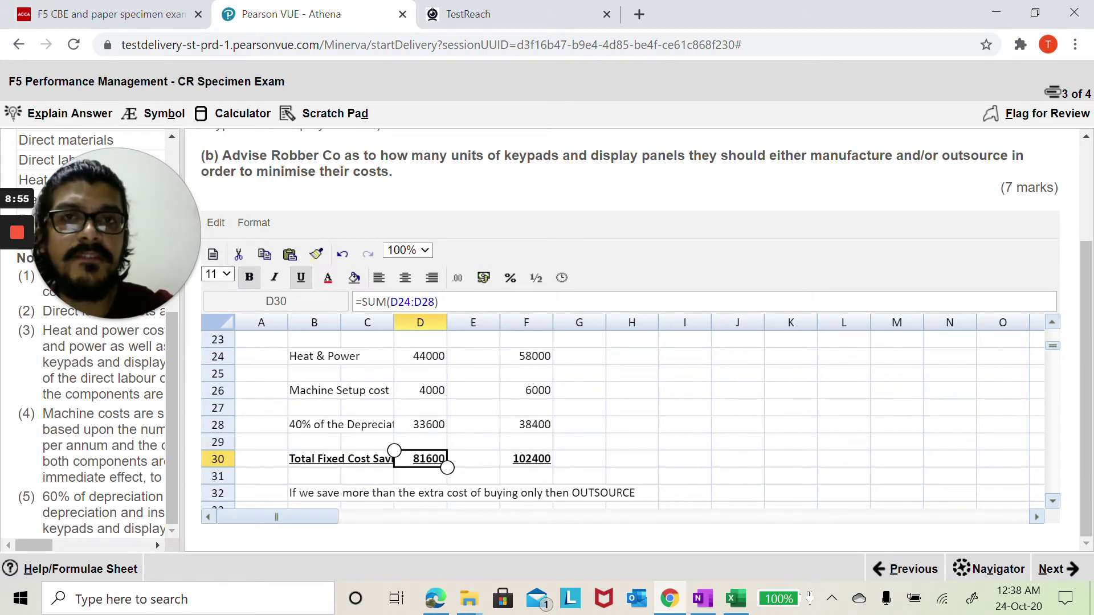
pyautogui.scroll(2, 627, 416)
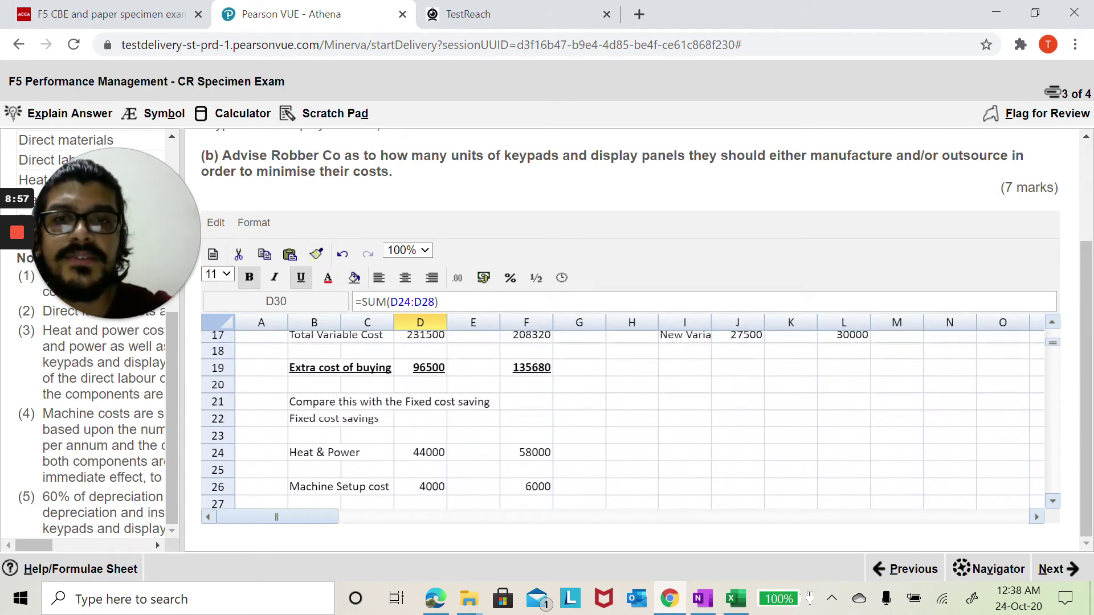
pyautogui.click(420, 373)
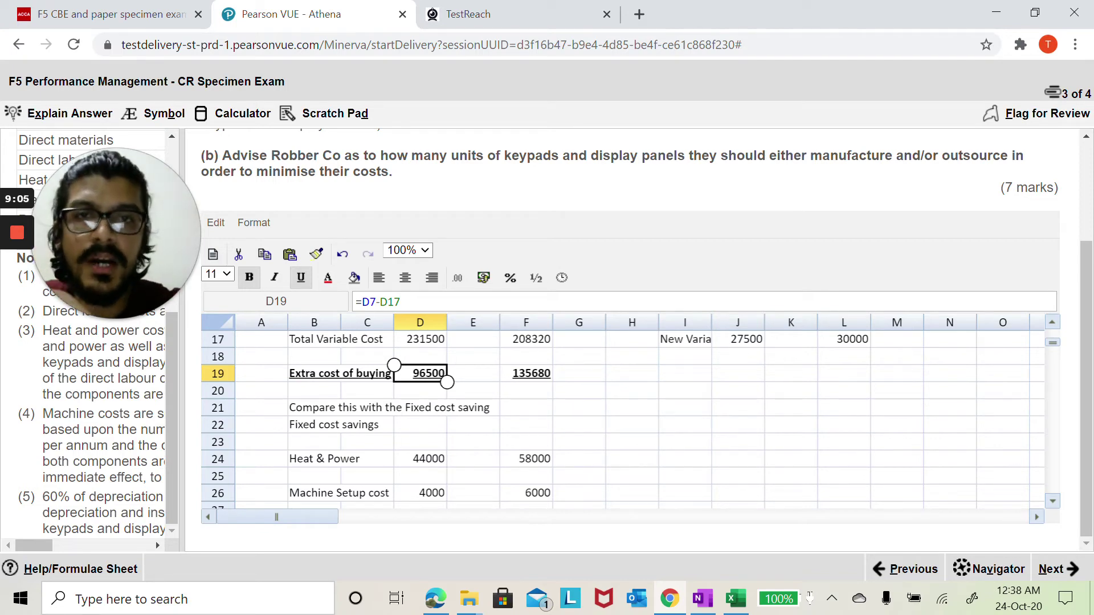
# Step: Check the display screens' extra cost of buying (F19, =F7-F17) and total fixed cost saving formulas
pyautogui.scroll(-1, 684, 428)
pyautogui.scroll(1, 684, 427)
pyautogui.click(684, 476)
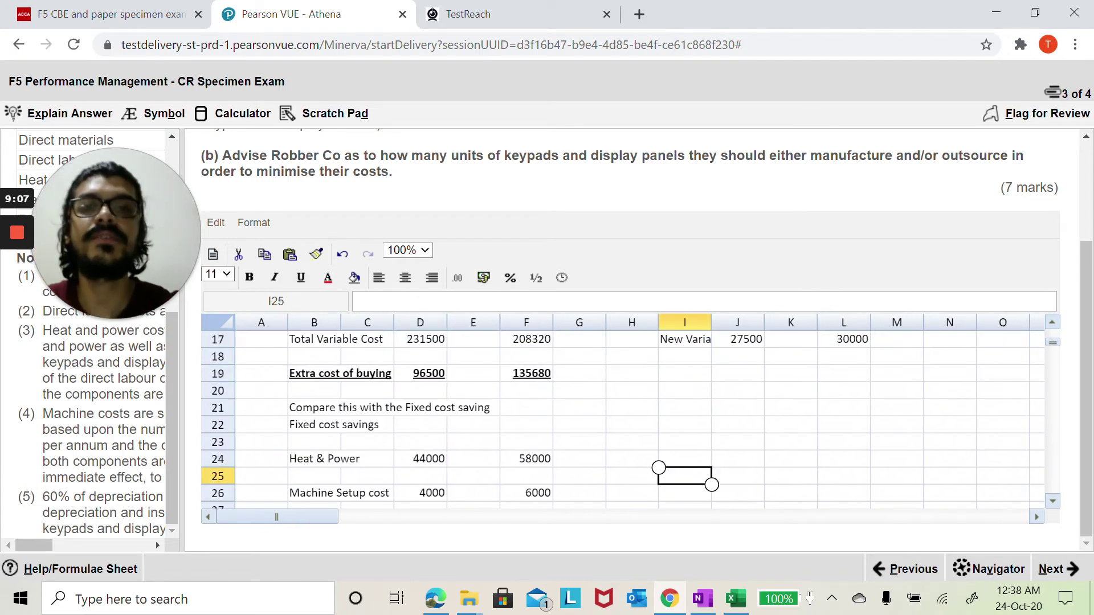
pyautogui.click(544, 380)
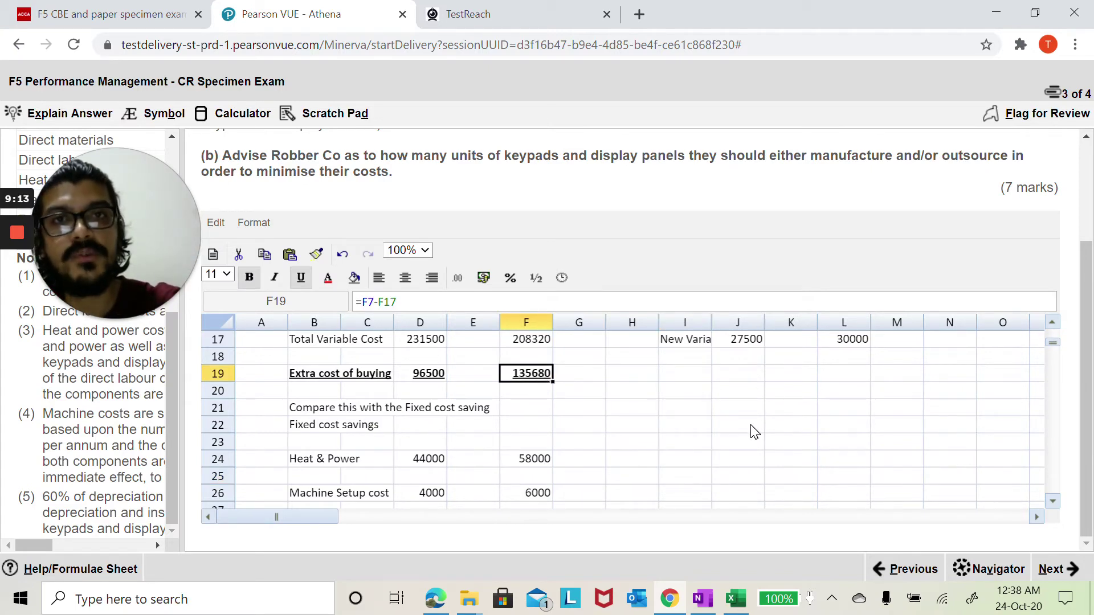
pyautogui.scroll(-3, 752, 432)
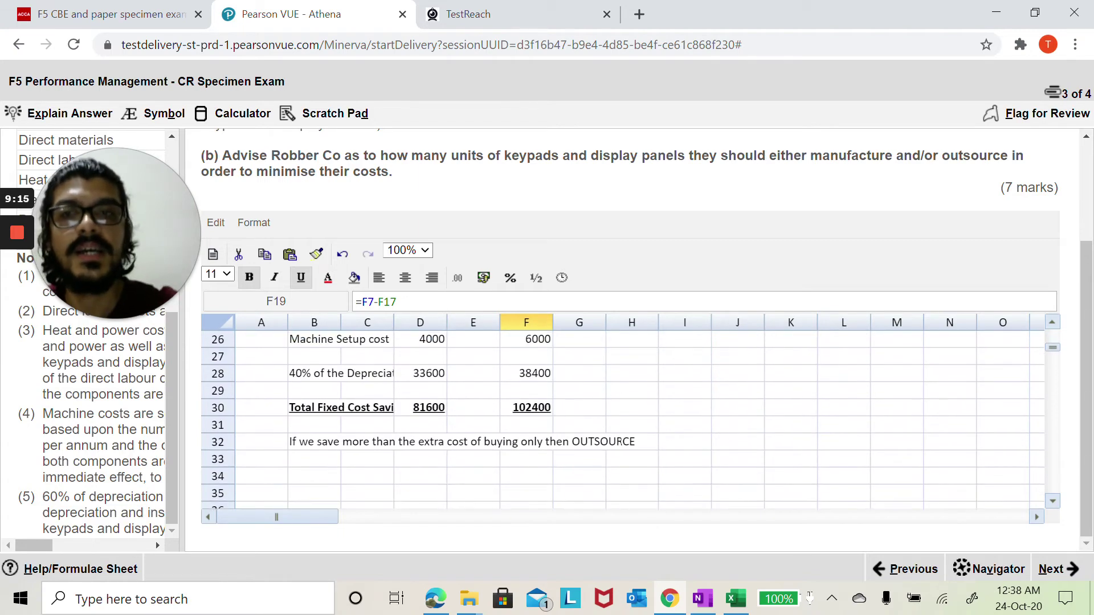
pyautogui.click(526, 408)
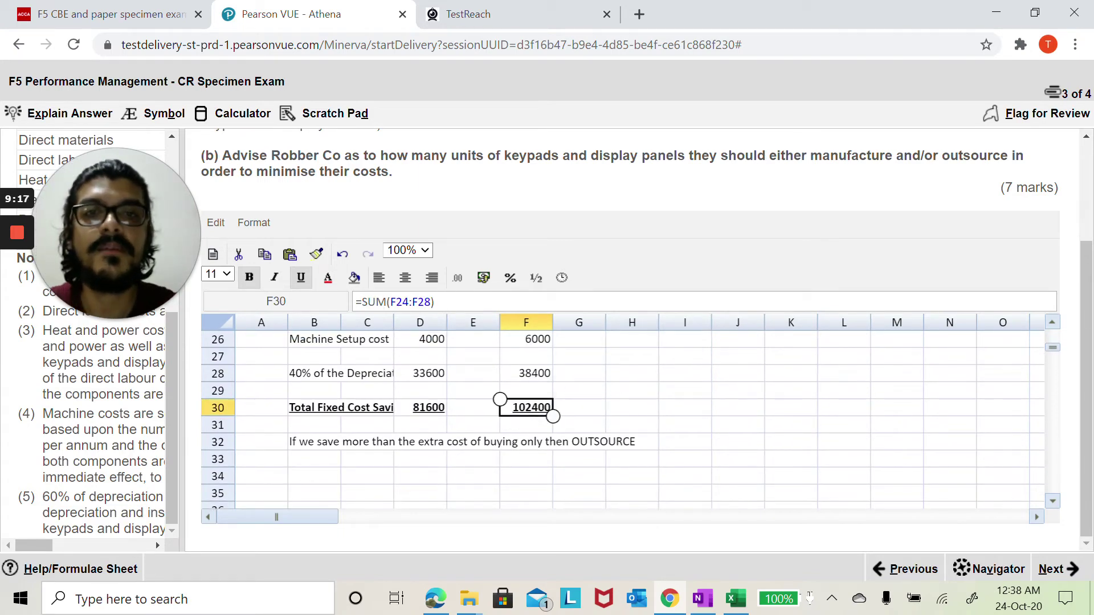
pyautogui.scroll(3, 577, 381)
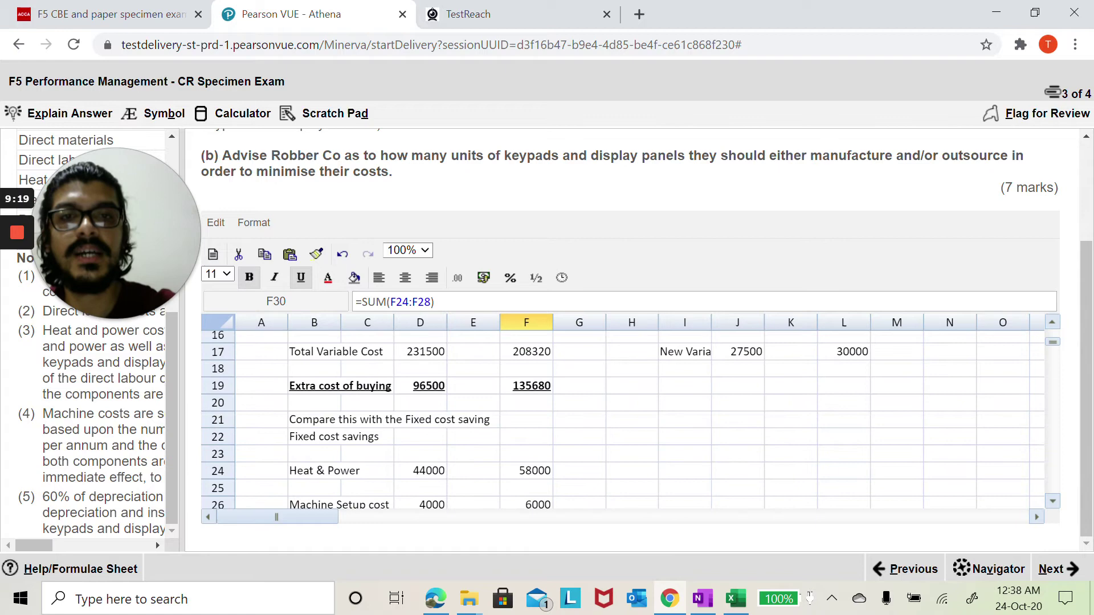
pyautogui.click(531, 394)
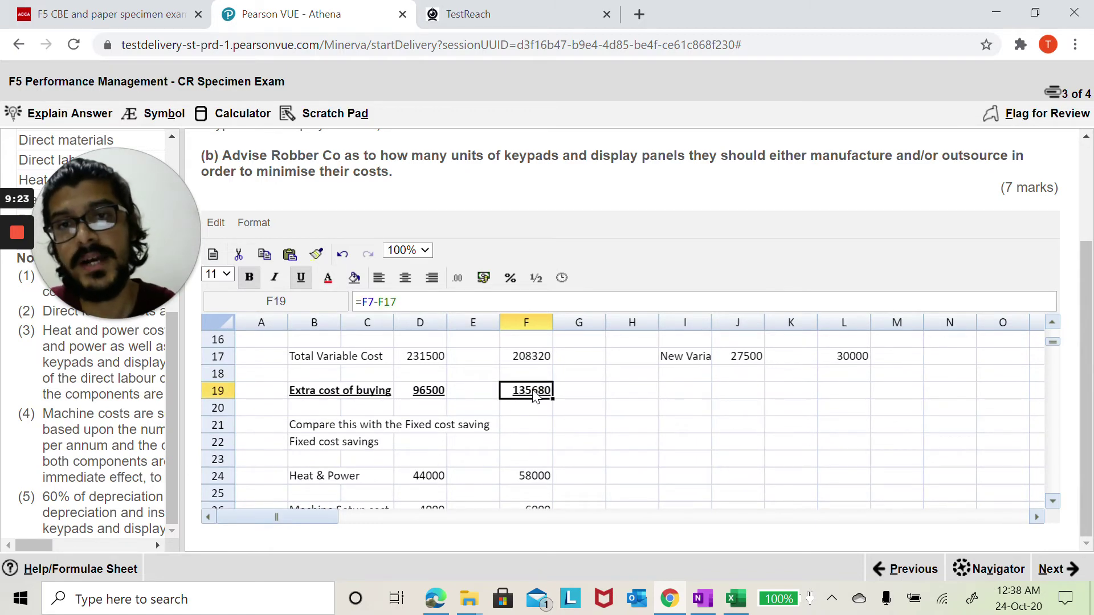
pyautogui.scroll(-4, 535, 396)
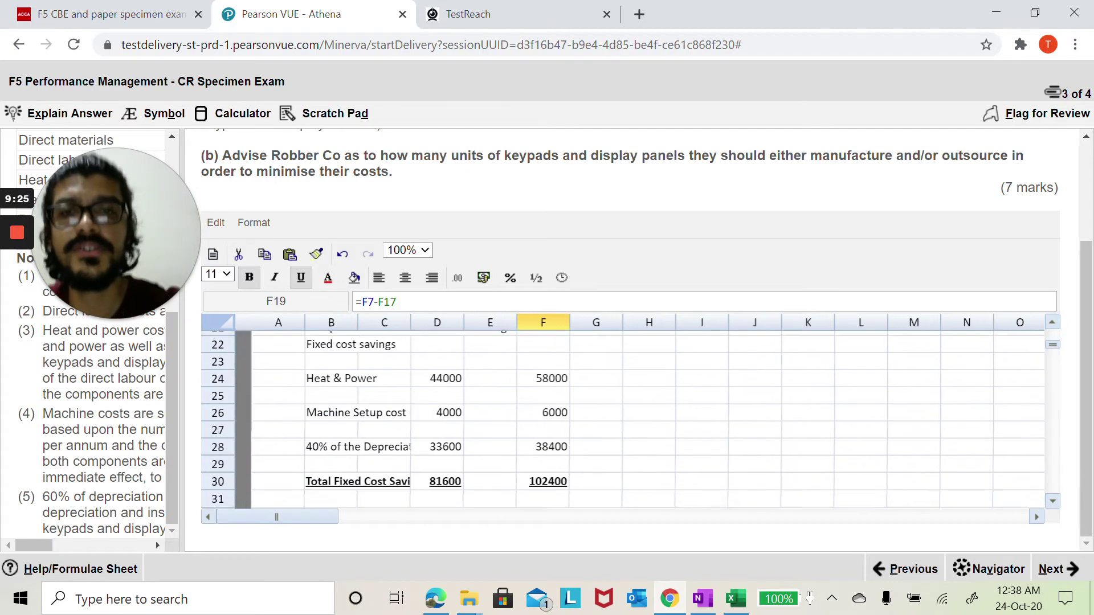
# Step: Enter 'Decision' in B34, 'Make it inhouse' in D34, and =D34 in F34
pyautogui.click(319, 426)
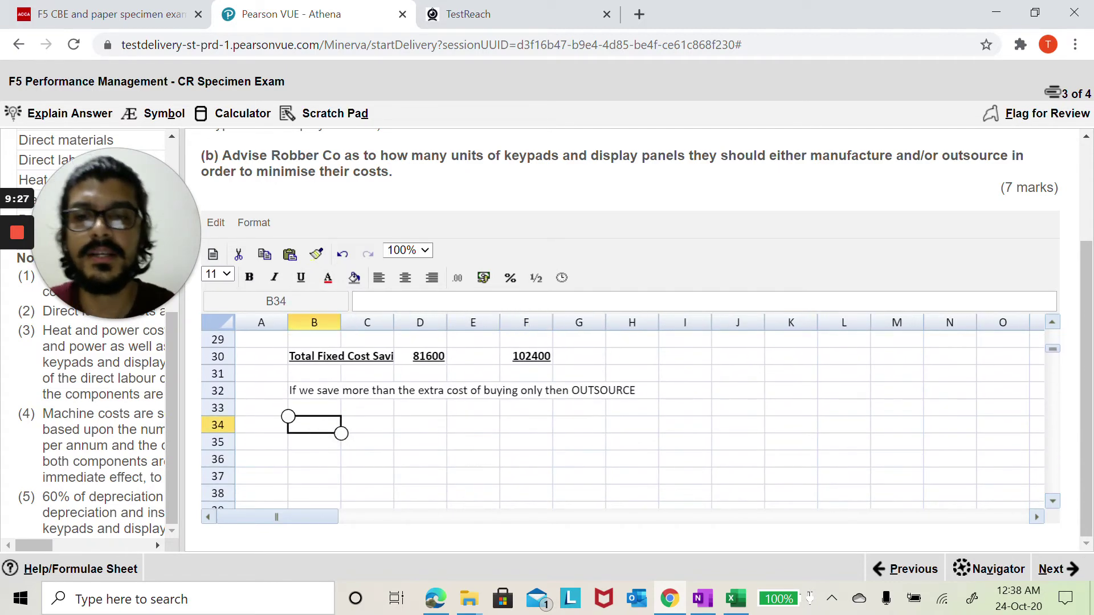
pyautogui.write('Decision')
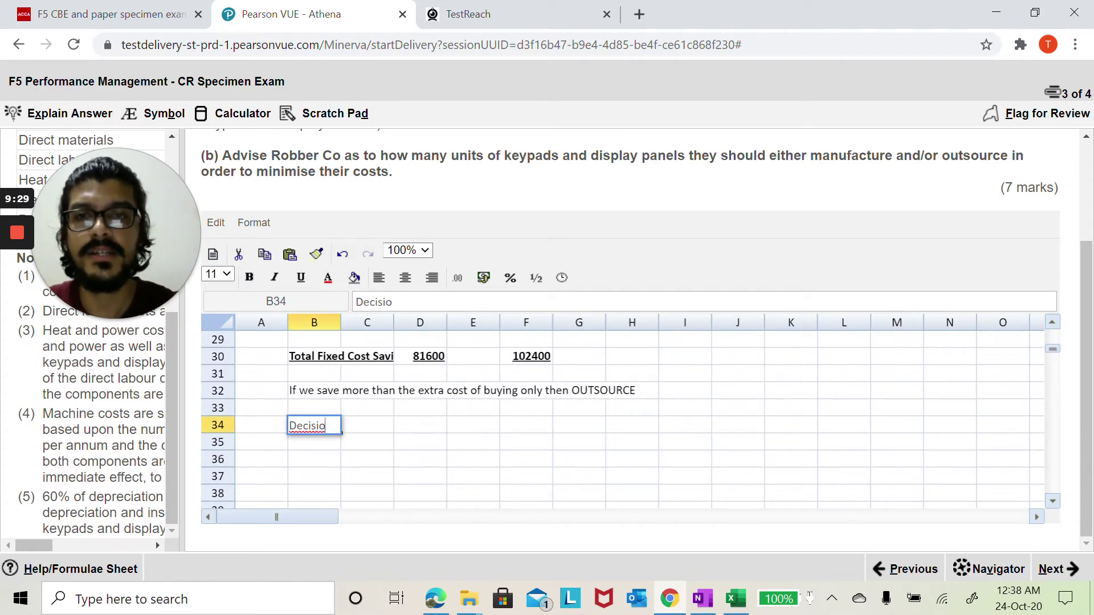
pyautogui.click(420, 426)
pyautogui.doubleClick(420, 425)
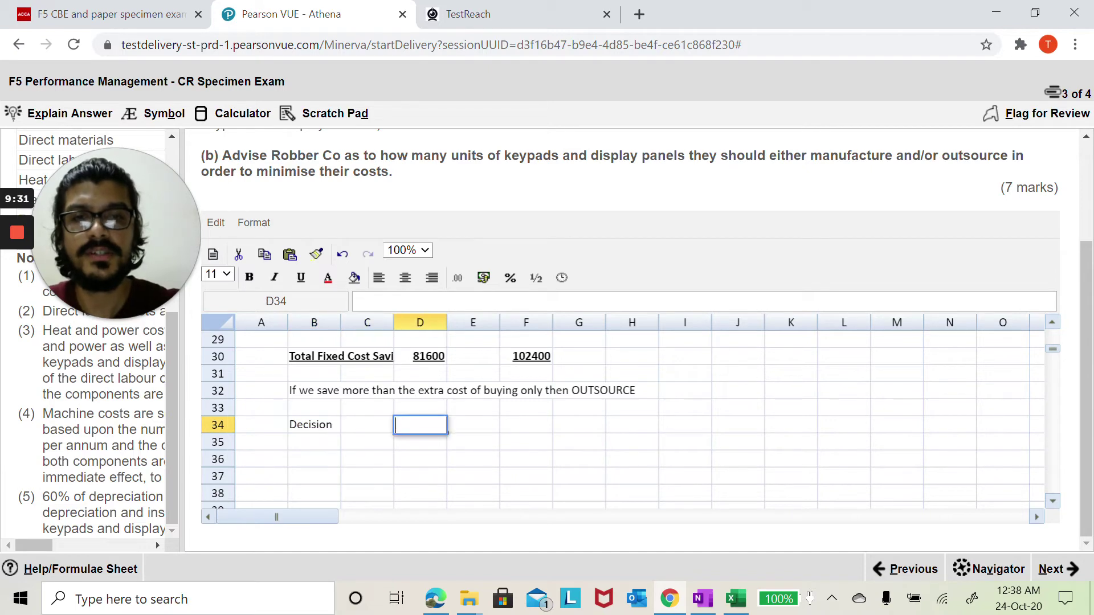
pyautogui.write('Make it i')
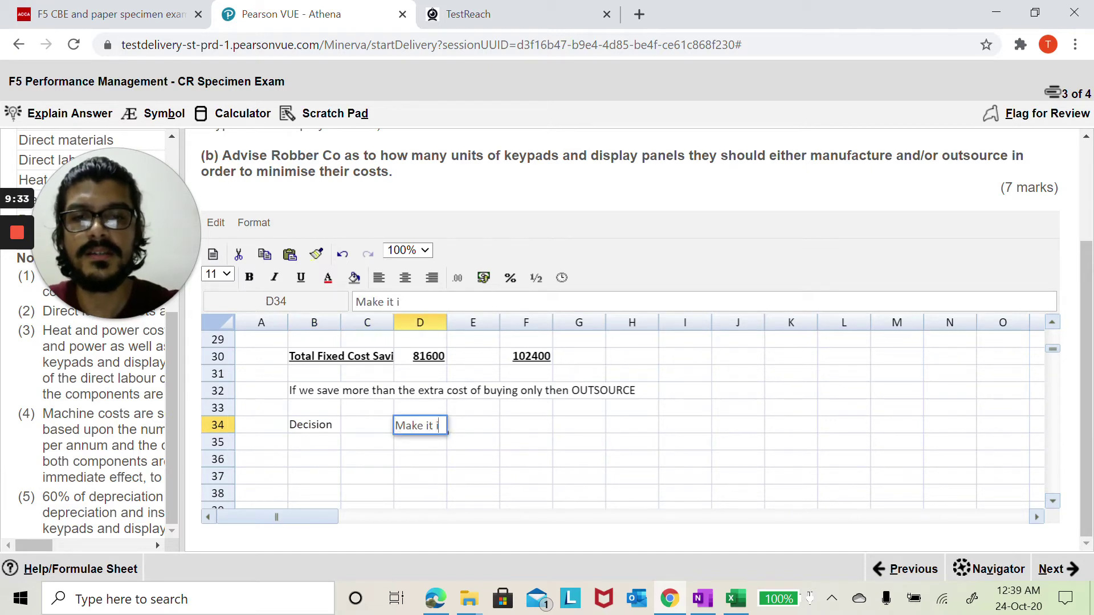
pyautogui.write('nhouse')
pyautogui.click(525, 425)
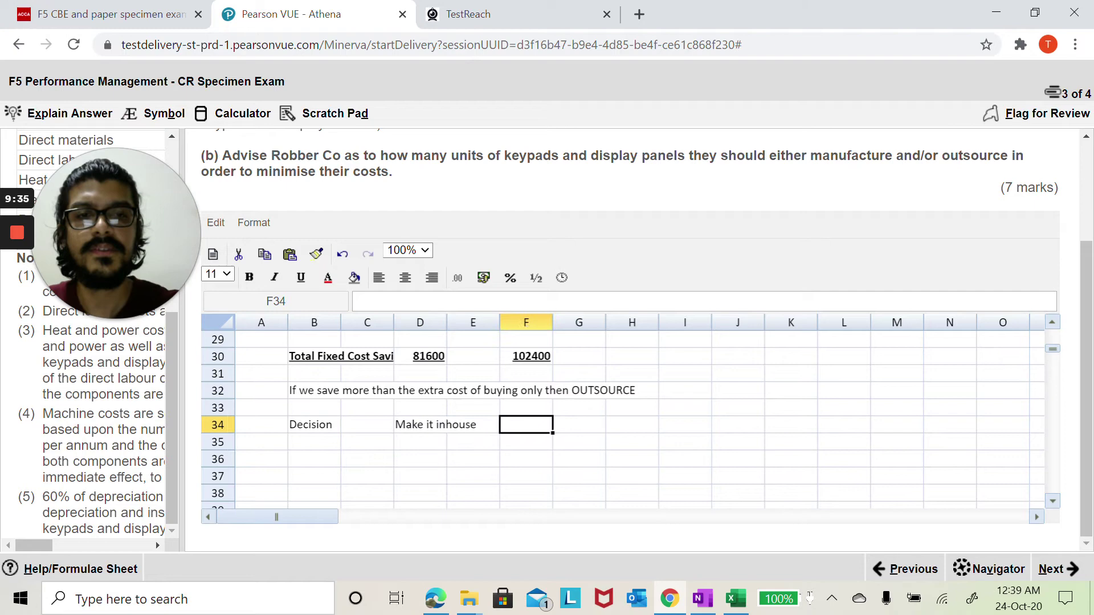
pyautogui.write('=D34')
pyautogui.press('Return')
pyautogui.click(526, 425)
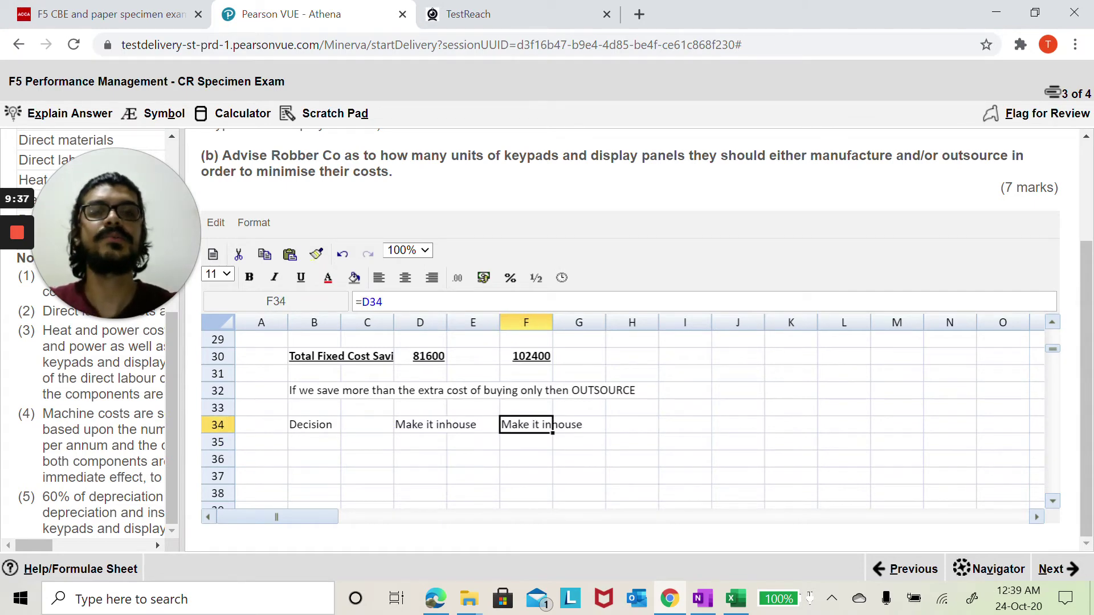
pyautogui.scroll(4, 553, 424)
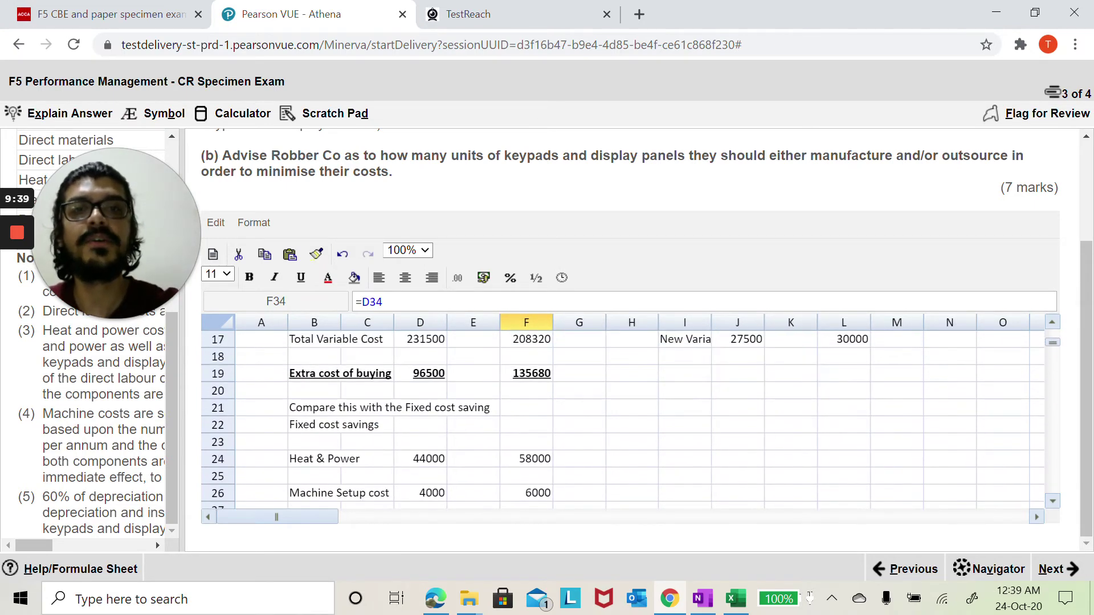
# Step: Scroll back through the part (b) workings, pointing out the Total Variable Cost row in B17
pyautogui.scroll(2, 552, 425)
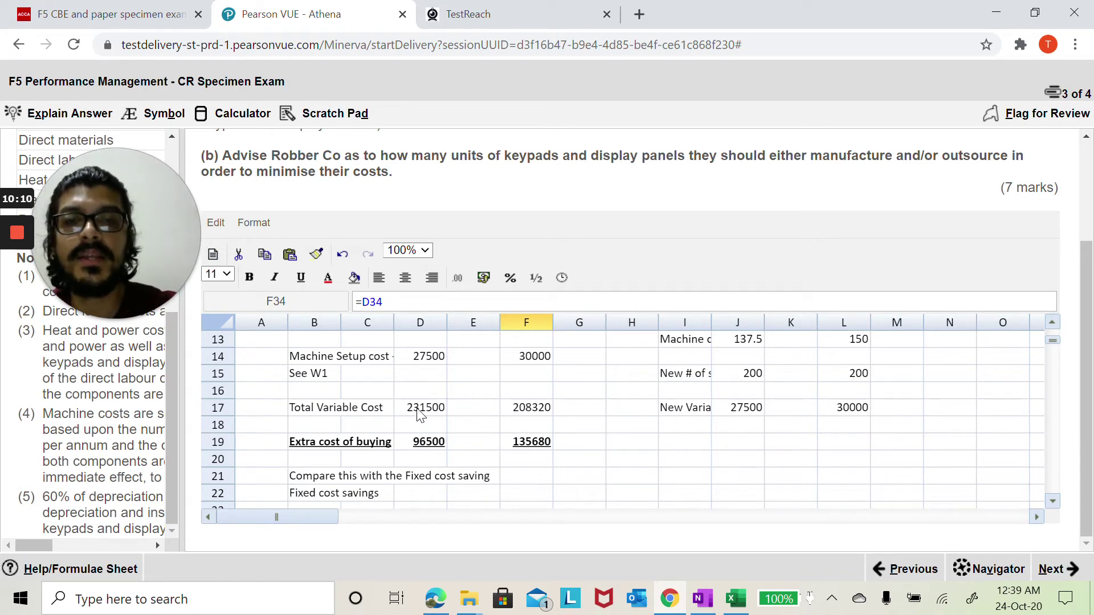
pyautogui.click(323, 417)
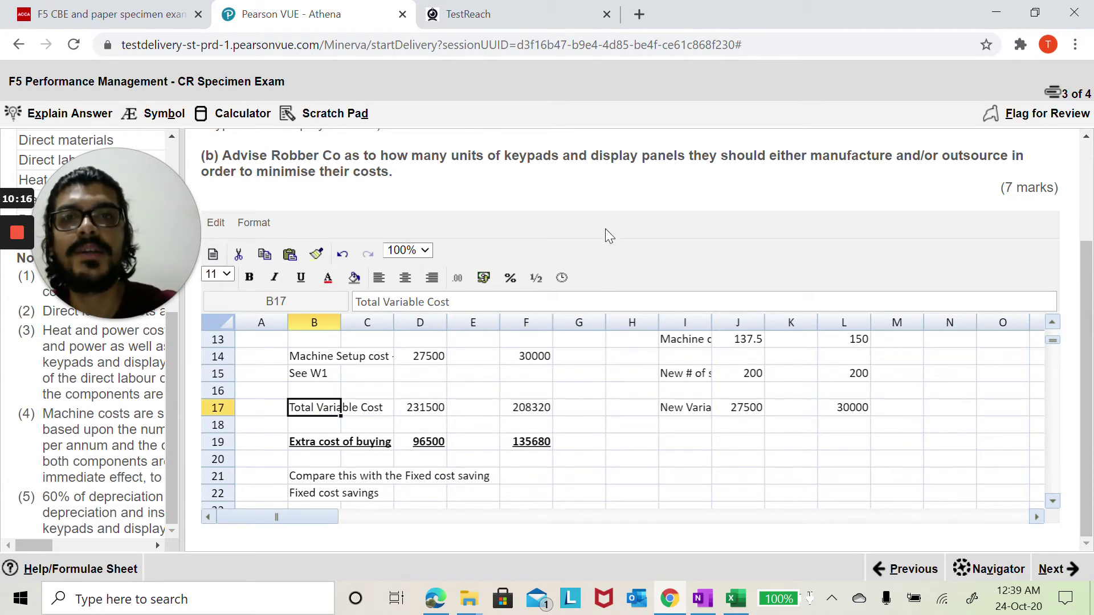
pyautogui.scroll(2, 603, 228)
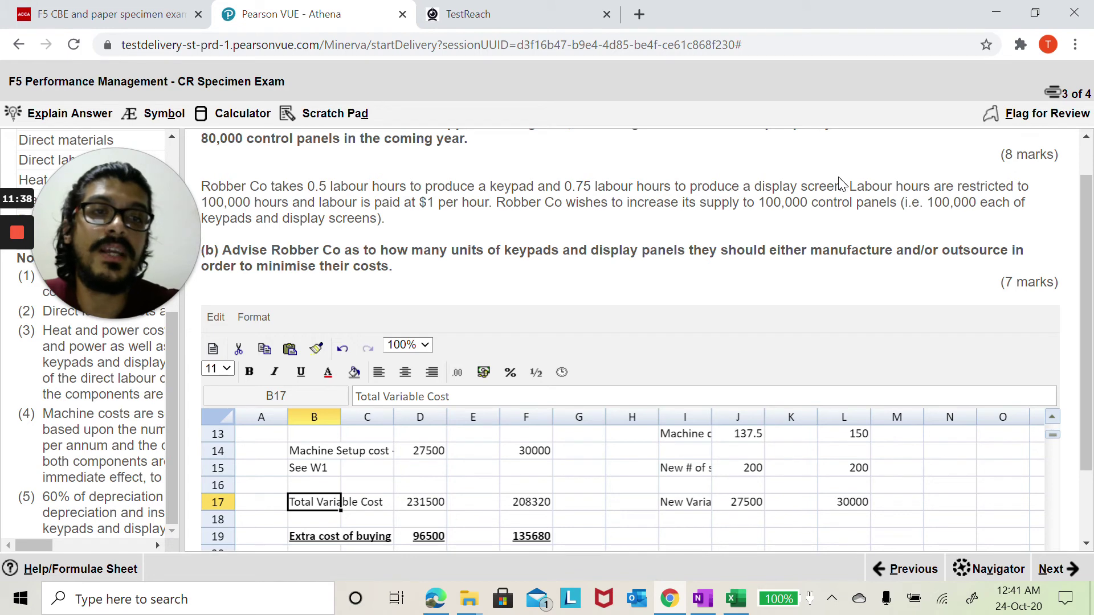
pyautogui.hotkey('alt', 'n')
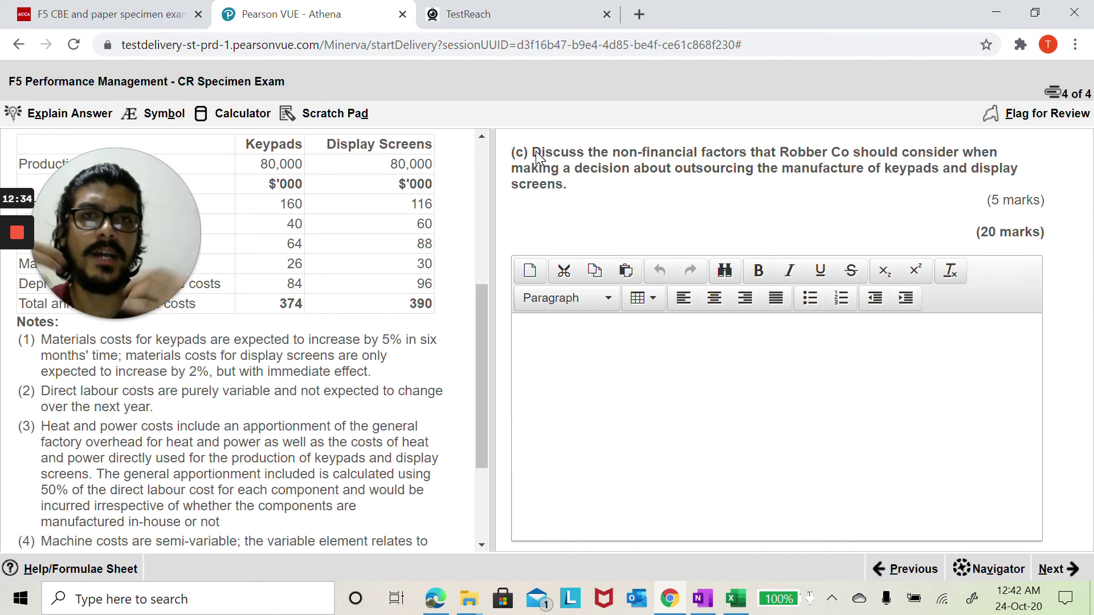
# Step: Type '1. Quality', '2. Exchange rate' and '3. Reliability' on spaced lines in the part (c) answer
pyautogui.click(602, 370)
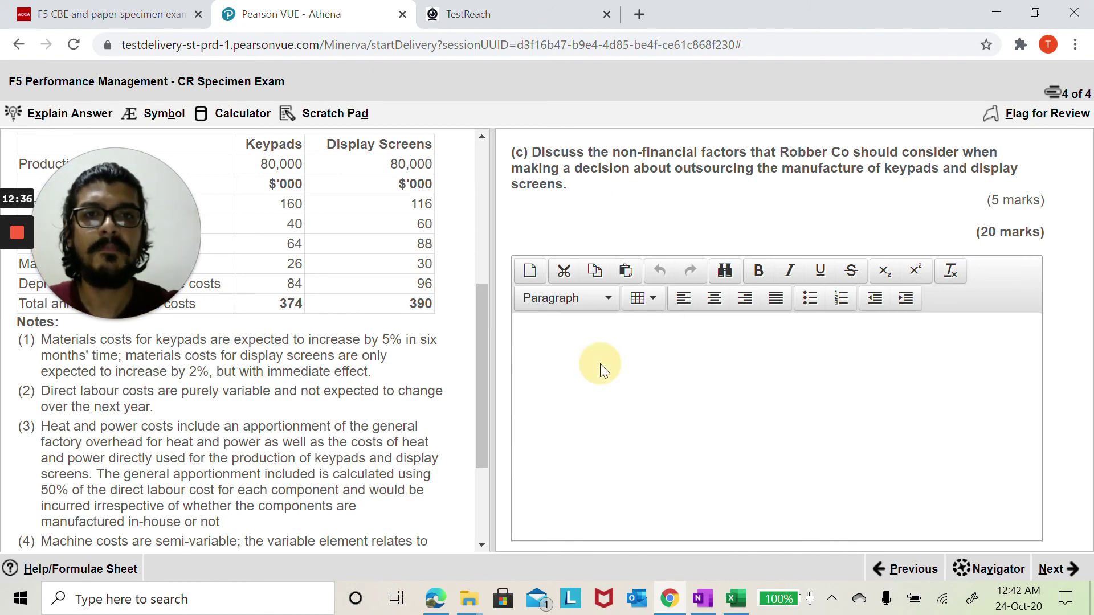
pyautogui.write('1.')
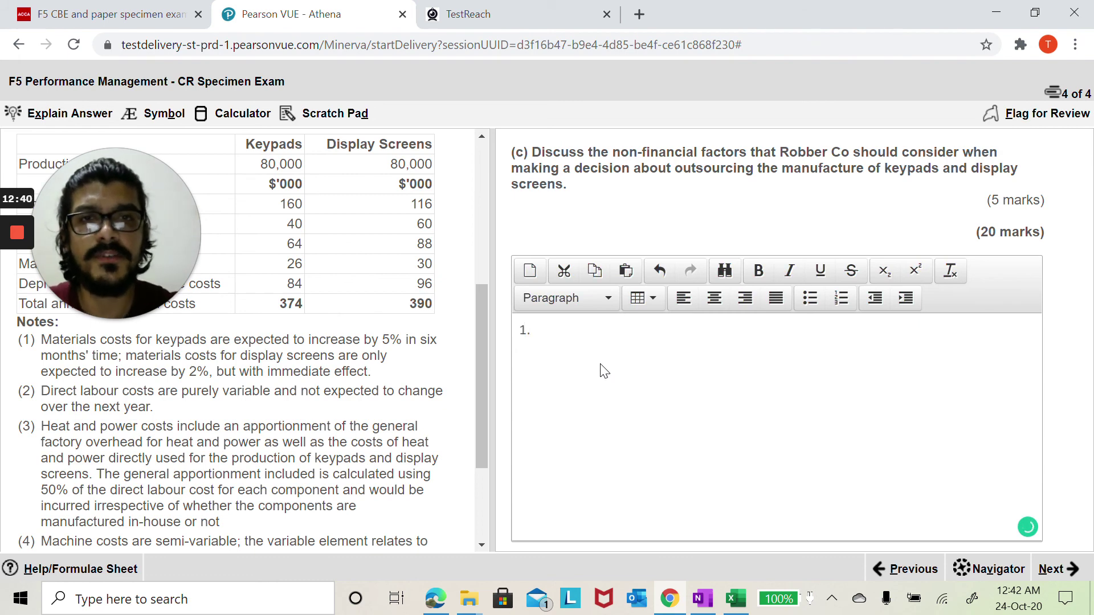
pyautogui.write(' Quality')
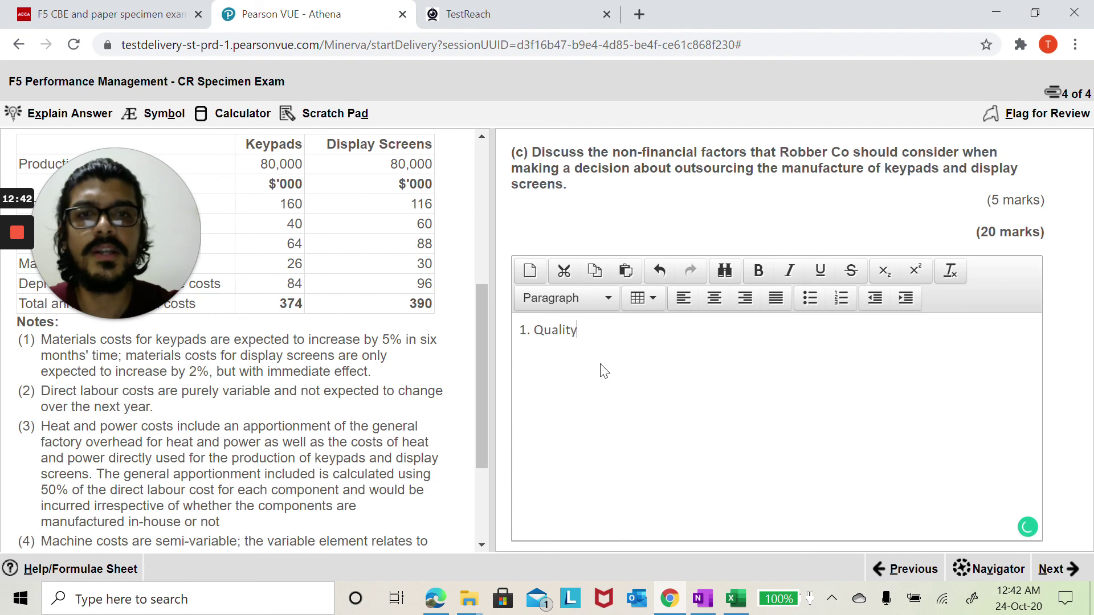
pyautogui.press('Return')
pyautogui.write('2. ')
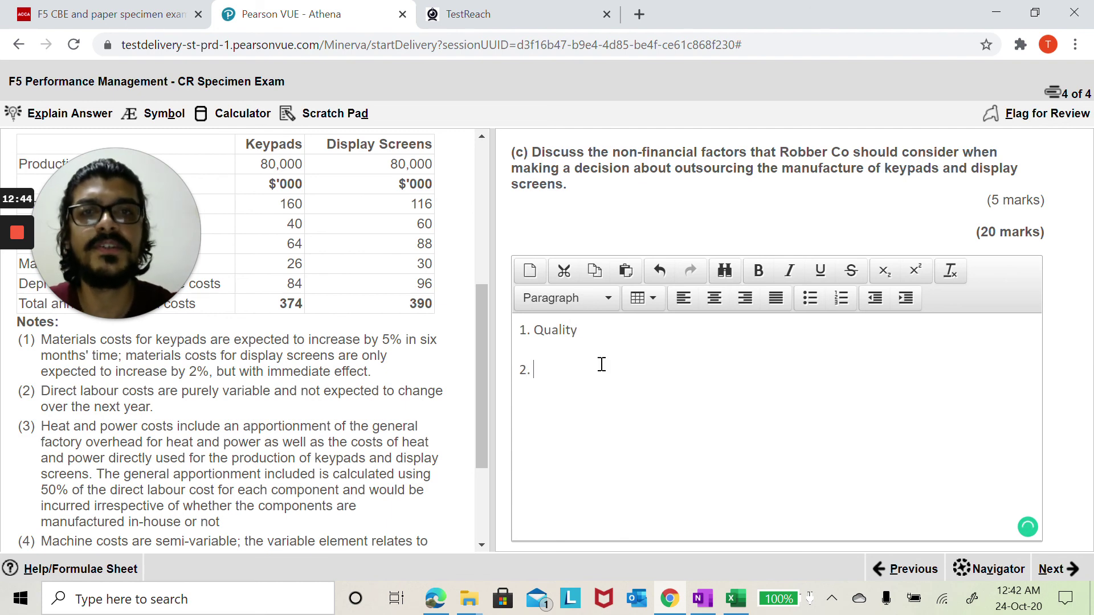
pyautogui.write('Exchange rate')
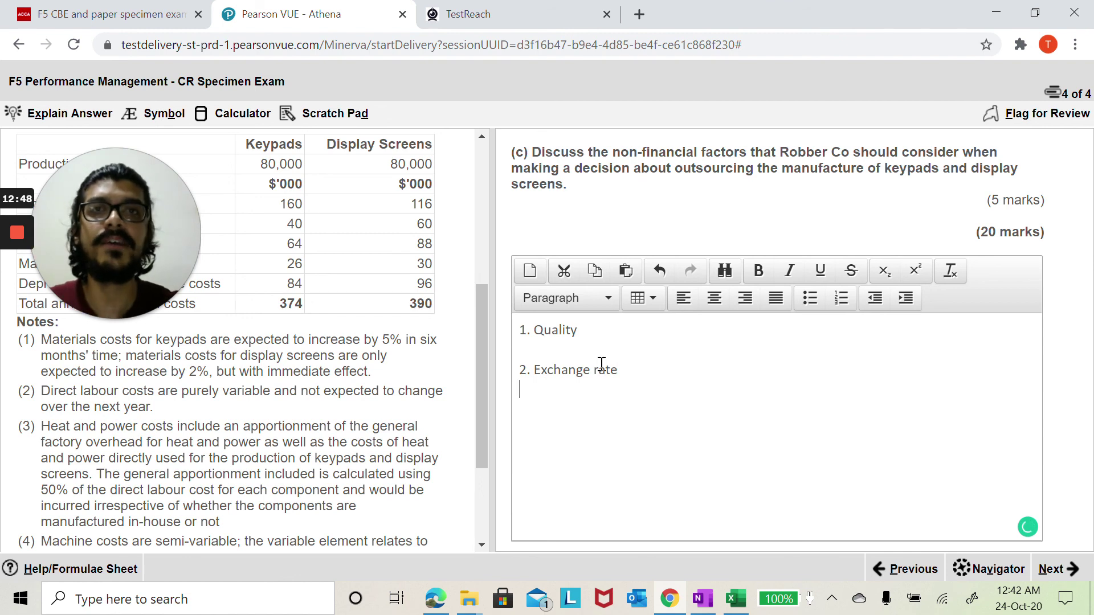
pyautogui.press('Up')
pyautogui.press('Up')
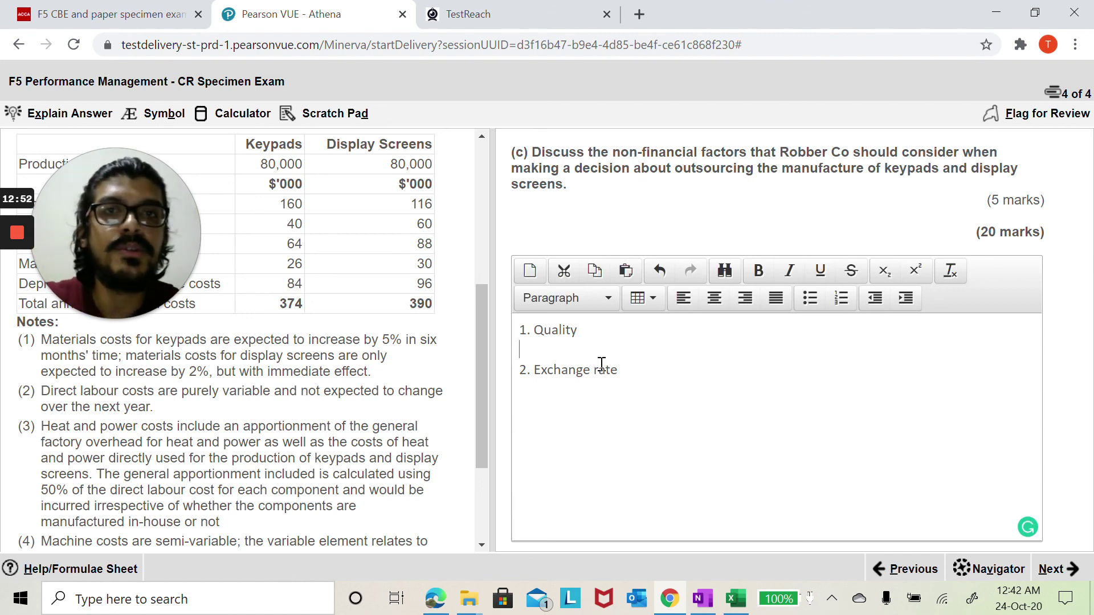
pyautogui.press('Return')
pyautogui.press('Return')
pyautogui.press('Return')
pyautogui.press('Return')
pyautogui.press('Return')
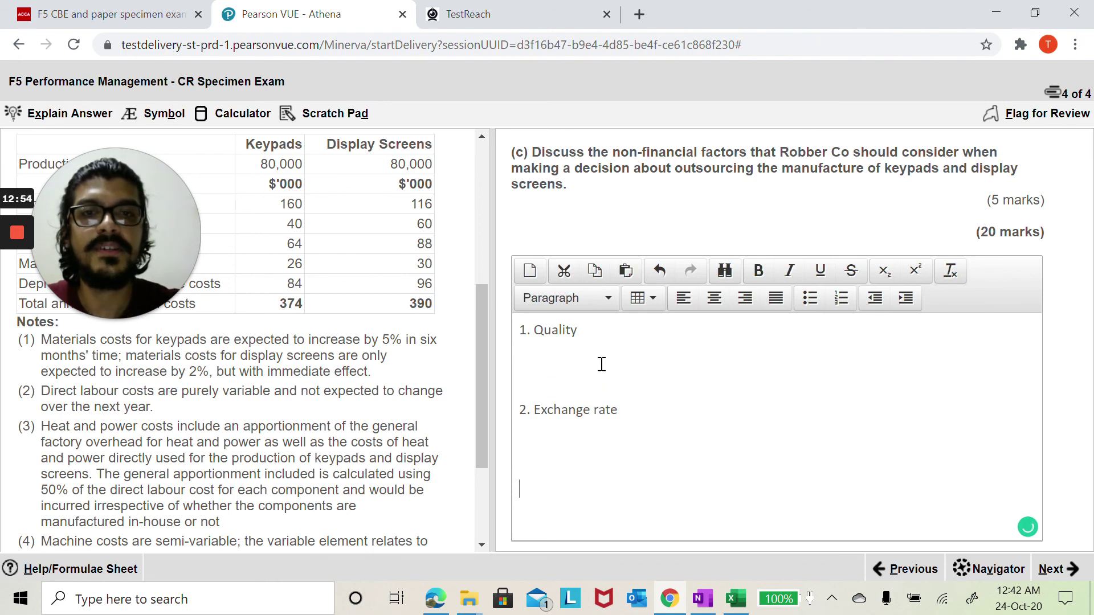
pyautogui.write('3. Re')
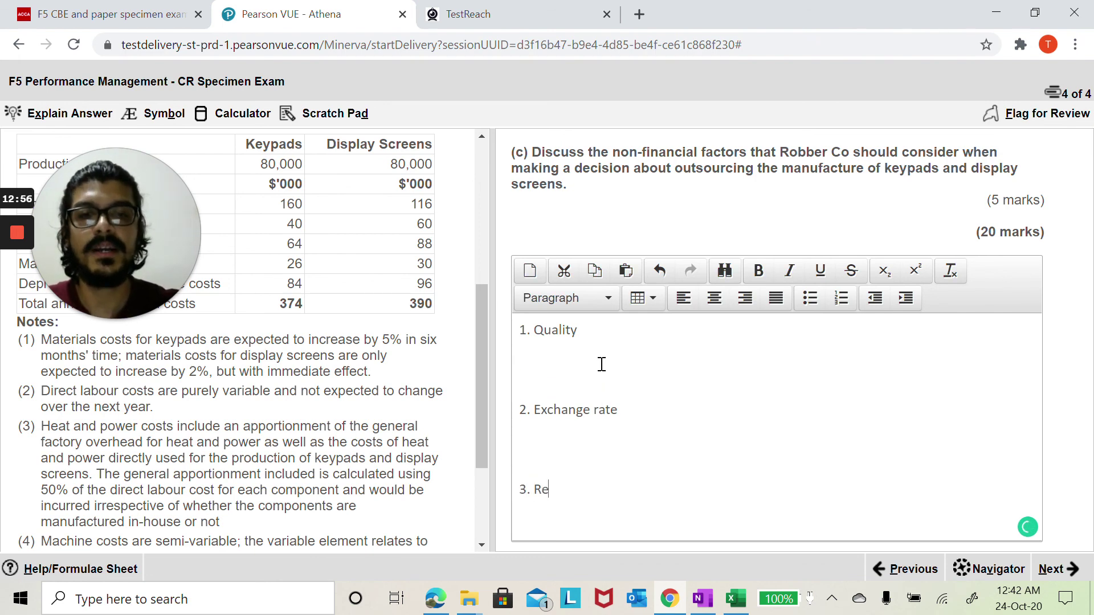
pyautogui.write('liaility')
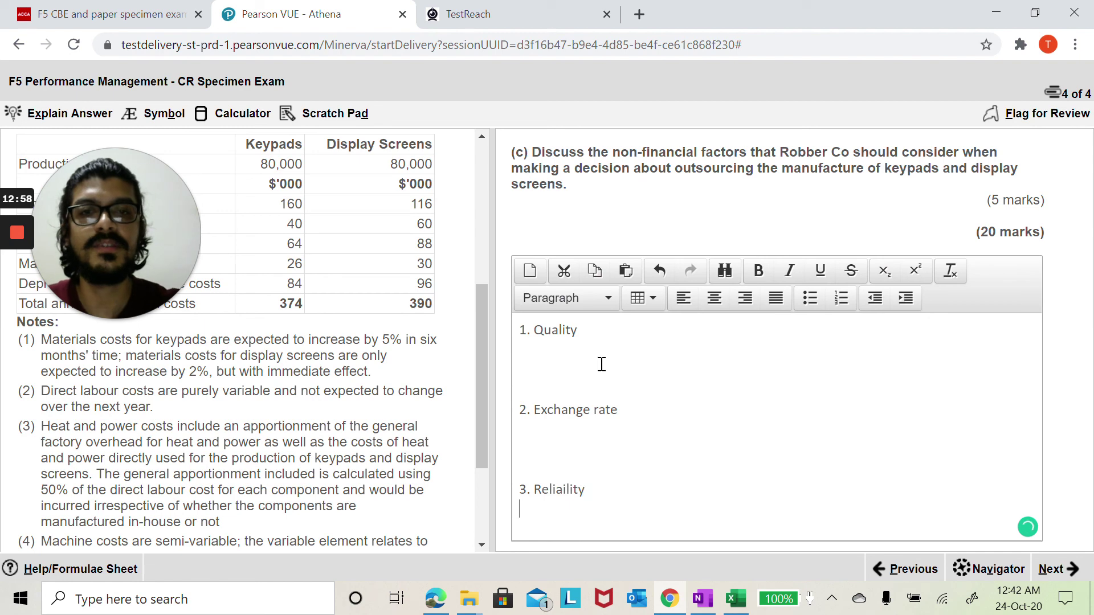
pyautogui.press('BackSpace')
pyautogui.press('BackSpace')
pyautogui.press('BackSpace')
pyautogui.press('BackSpace')
pyautogui.press('BackSpace')
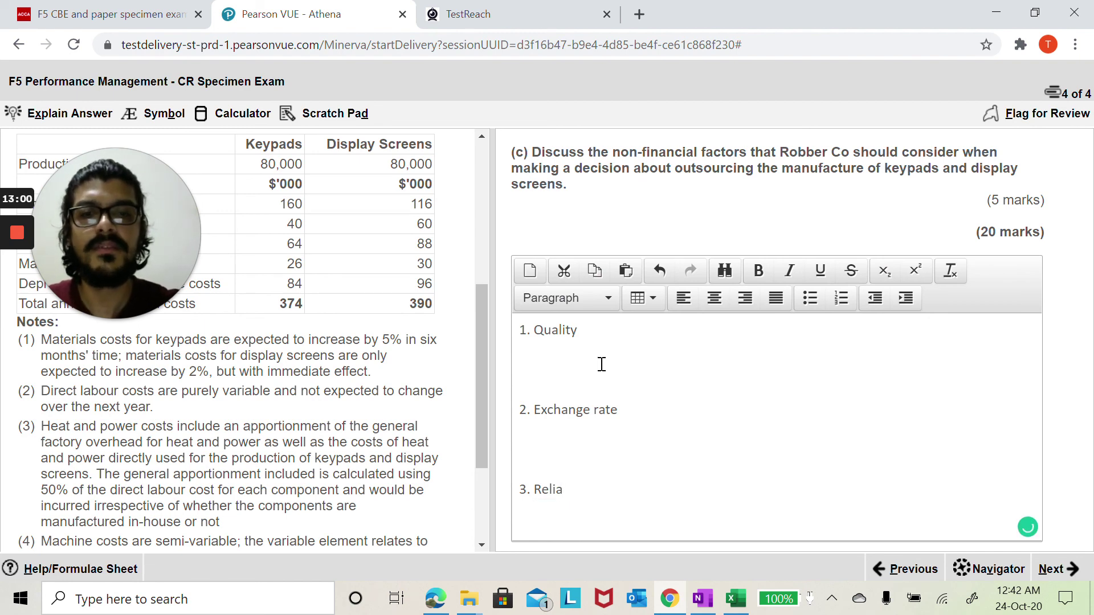
pyautogui.write('bility')
pyautogui.press('Return')
pyautogui.press('Return')
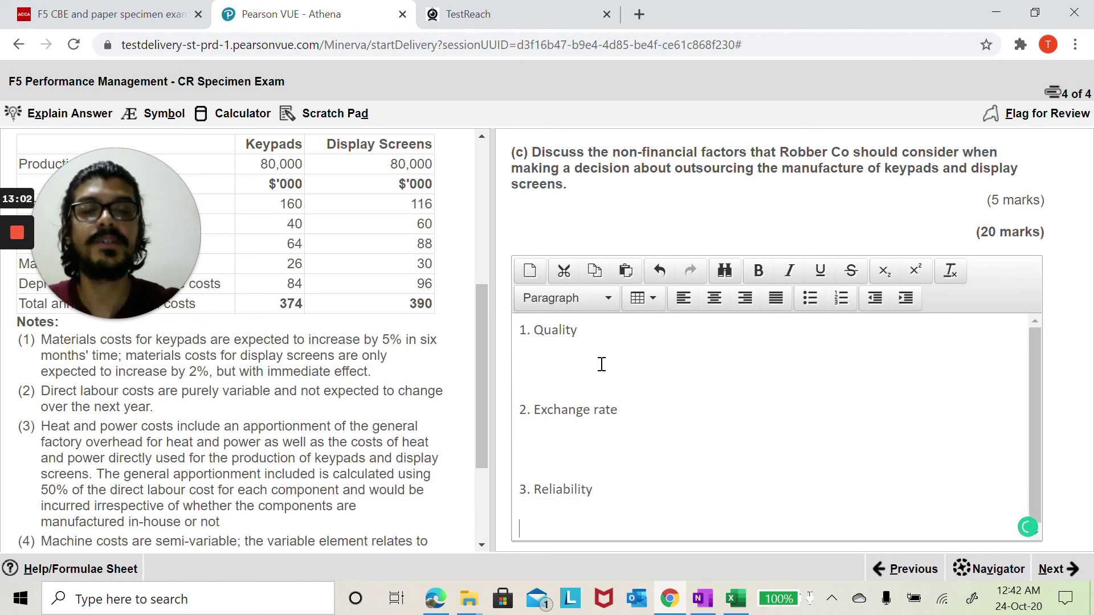